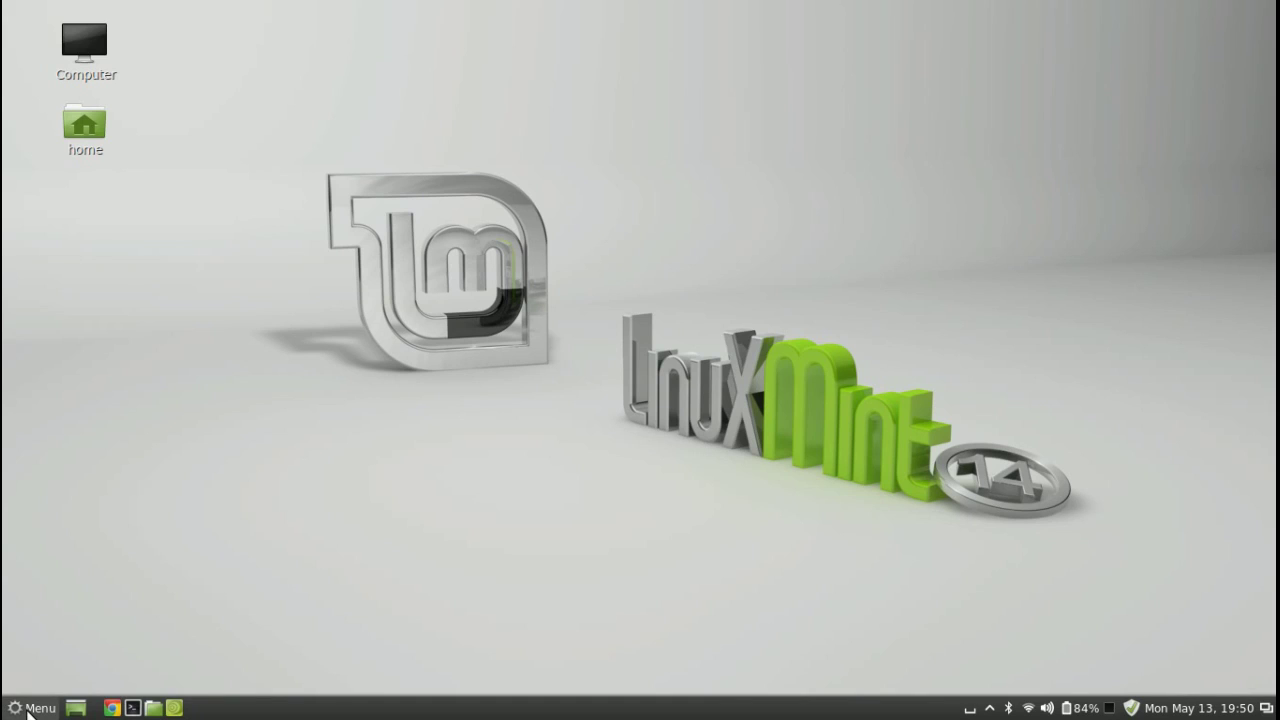
Check the general system information in System Monitor, then close it.
click(30, 709)
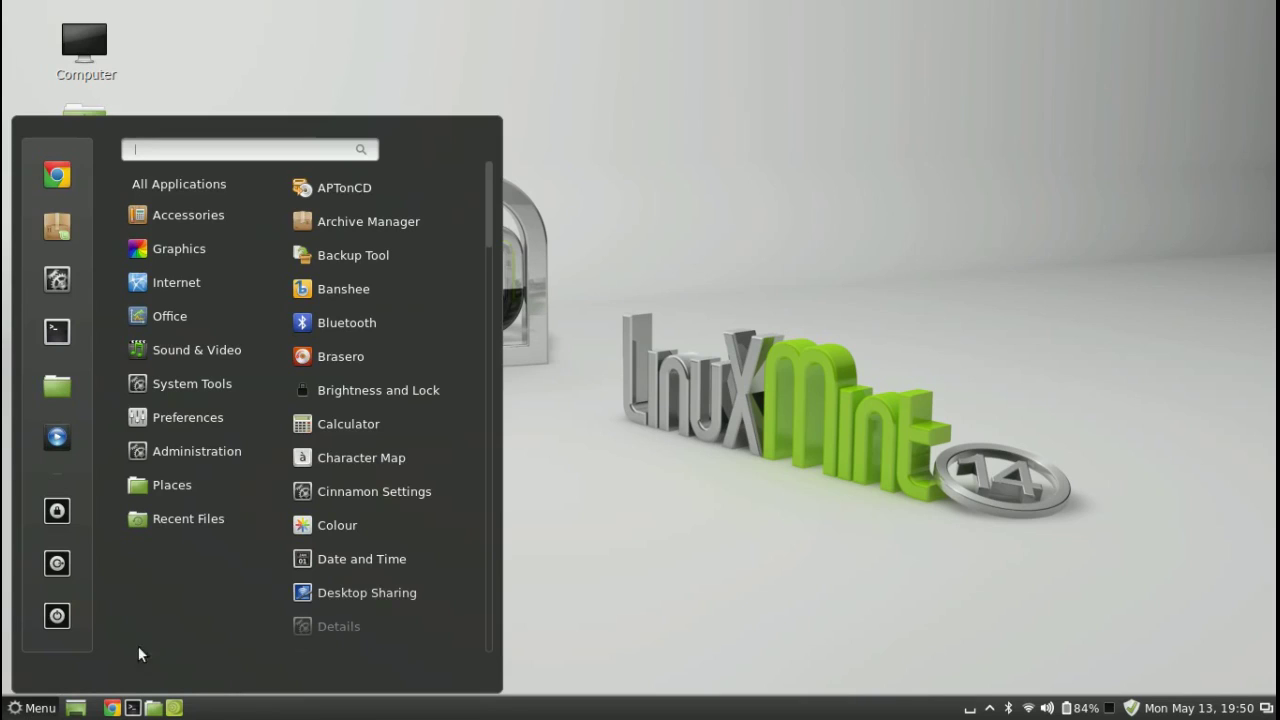
mouse_move(220, 376)
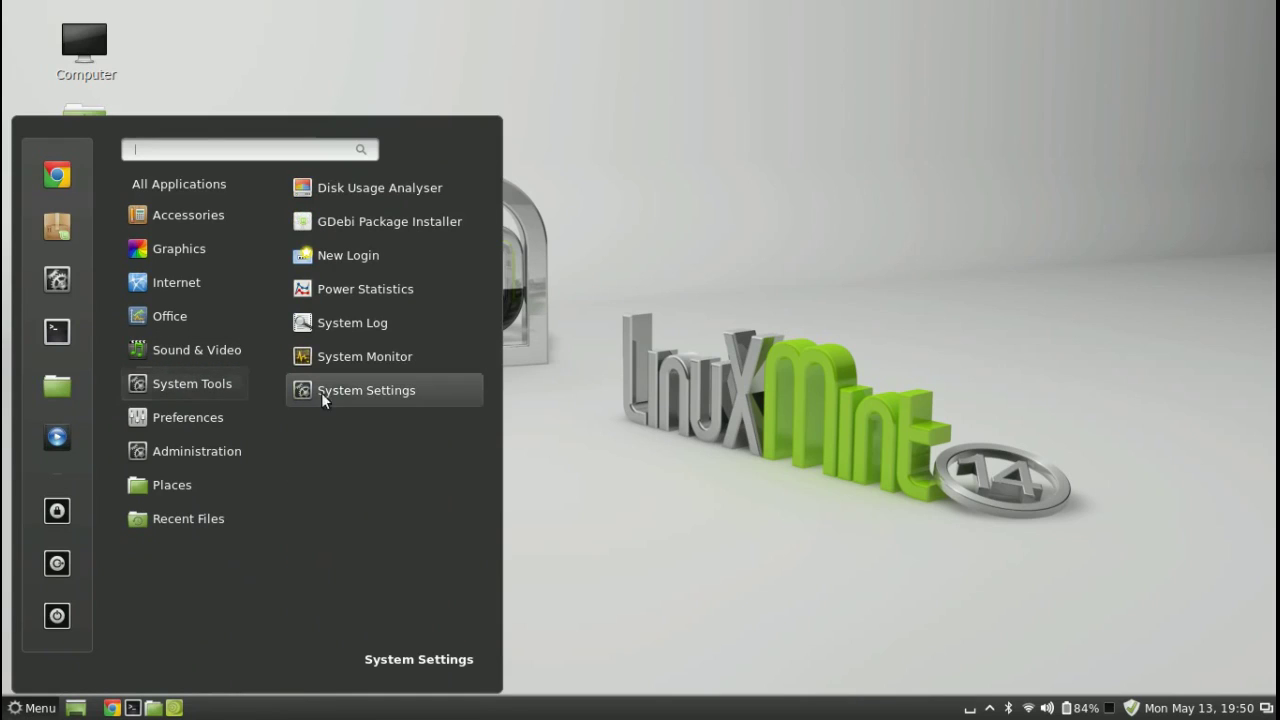
click(372, 360)
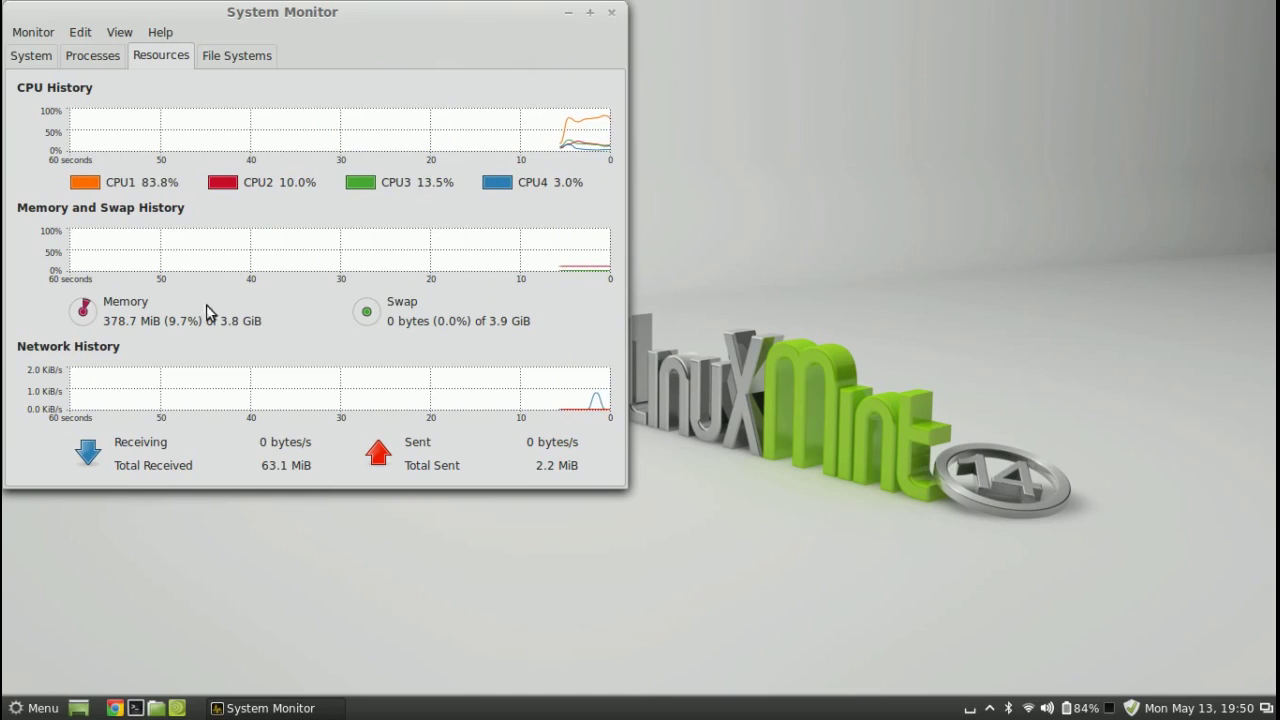
click(31, 58)
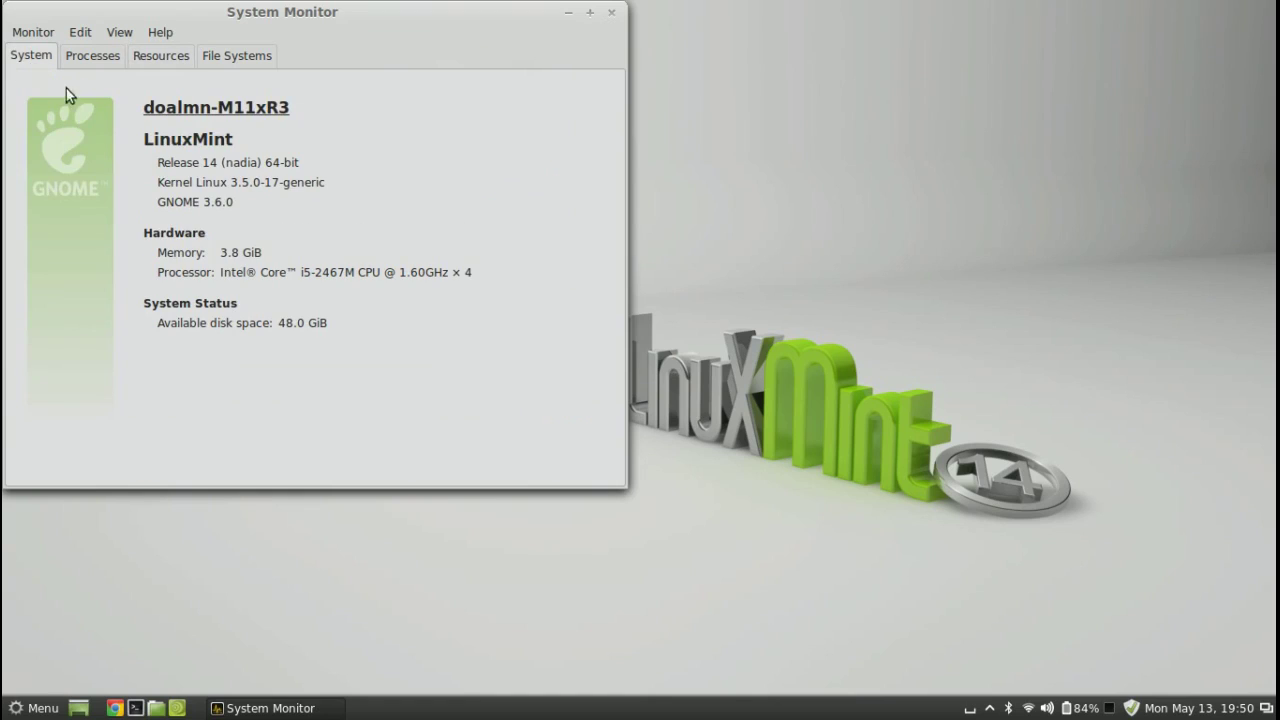
click(611, 14)
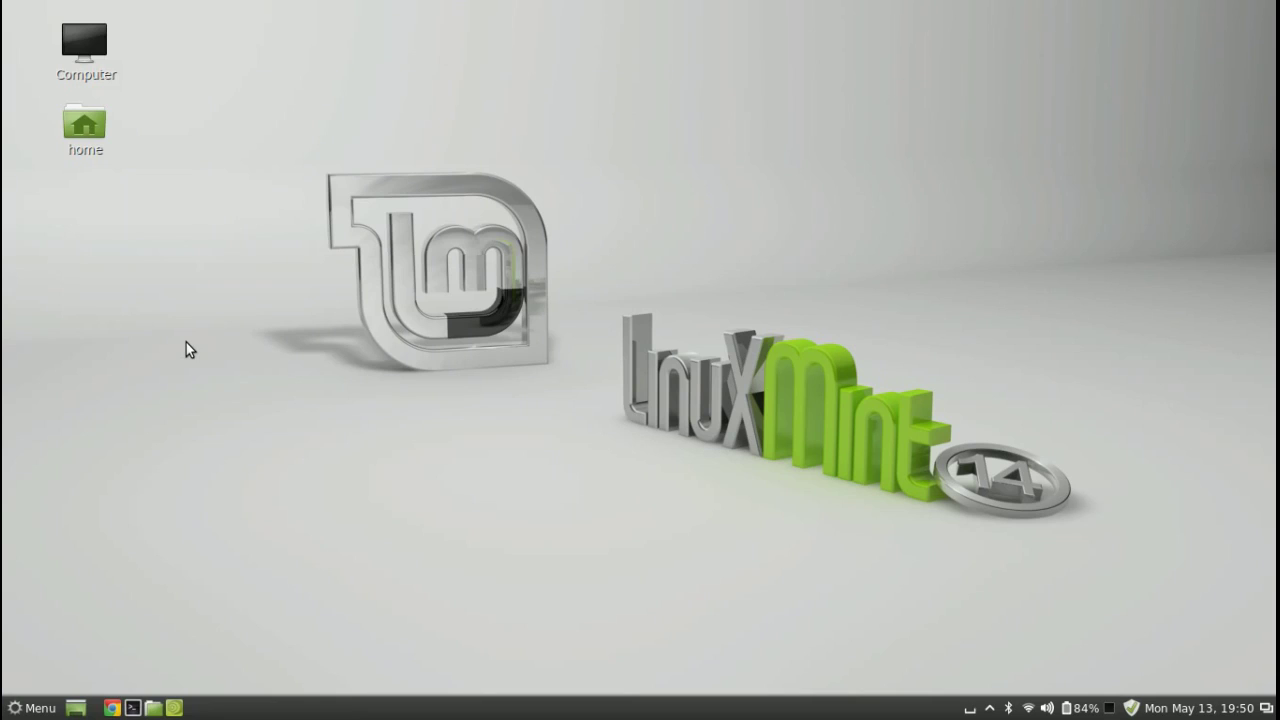
Browse from the home folder through Network to the VORTEXBOX host's Windows shares.
double_click(93, 124)
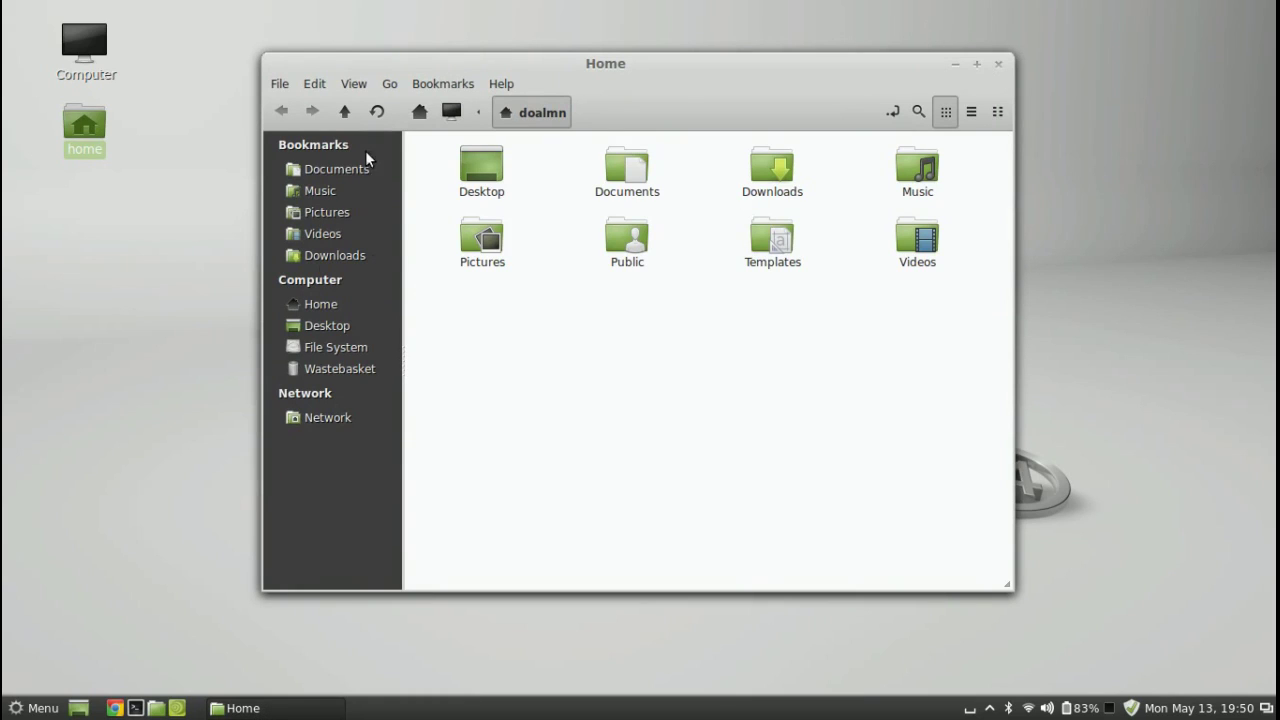
click(312, 418)
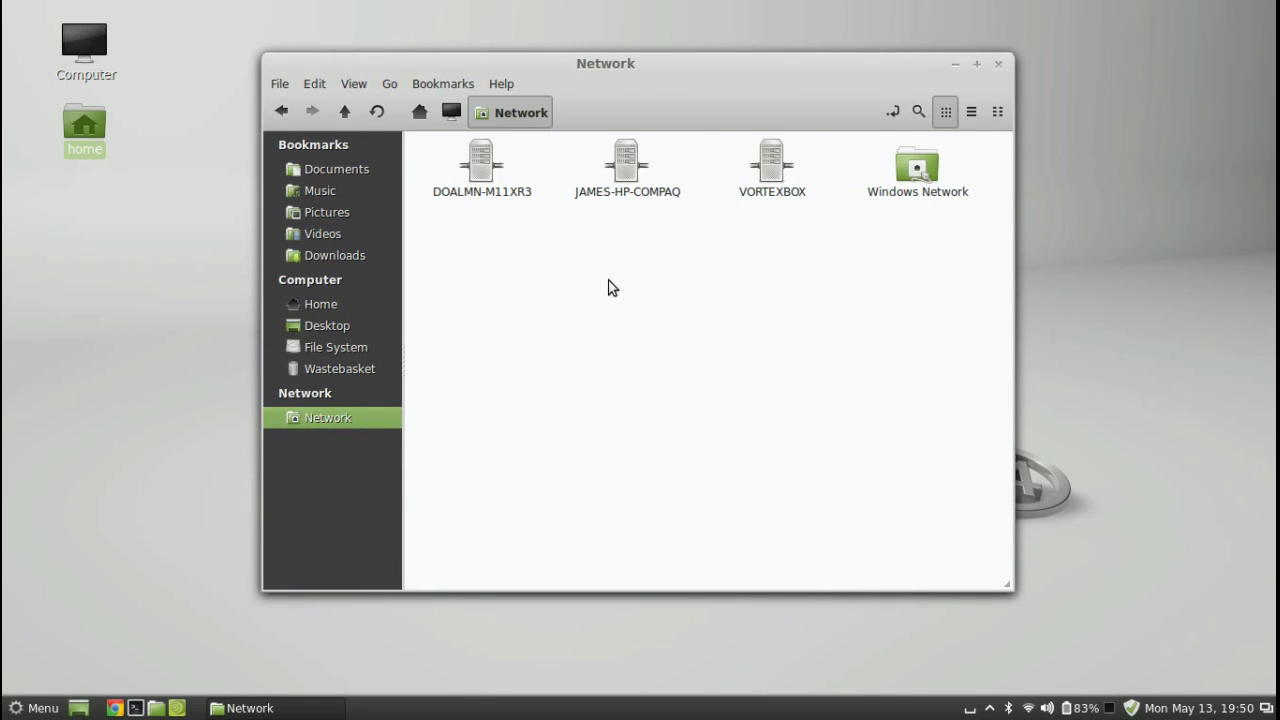
double_click(775, 170)
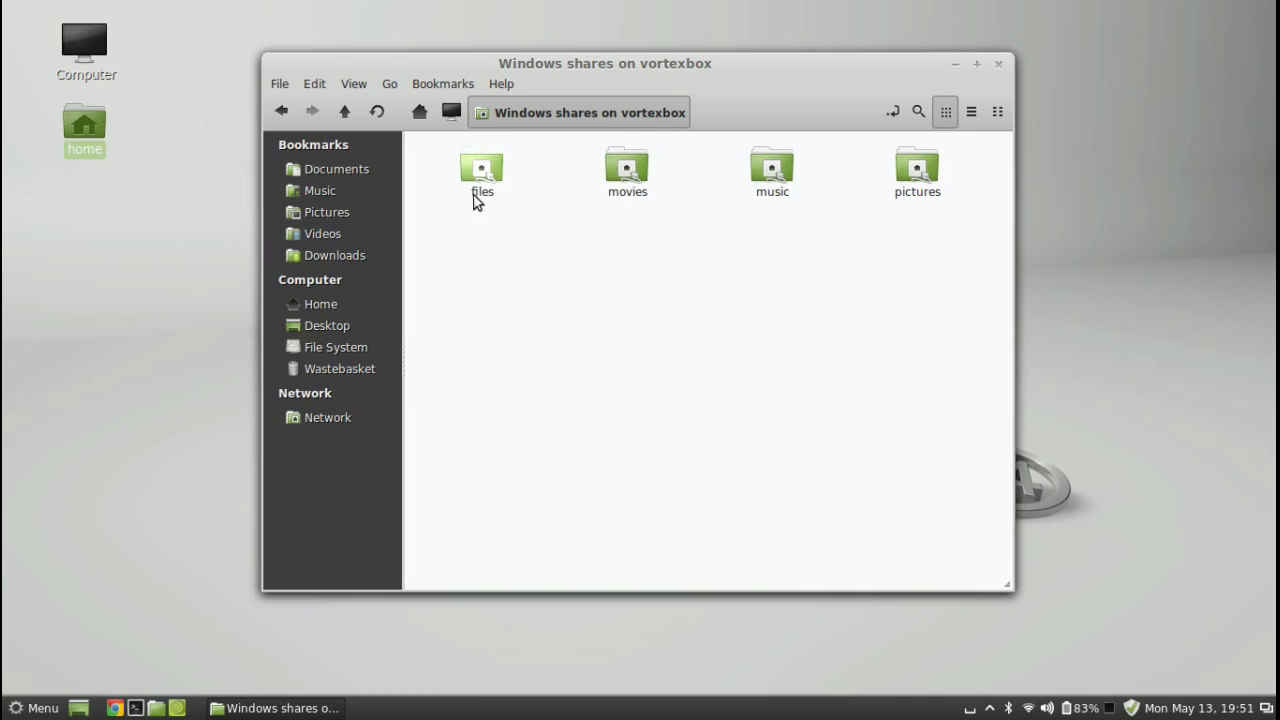
Mount and open the vortexbox 'files' share.
click(477, 184)
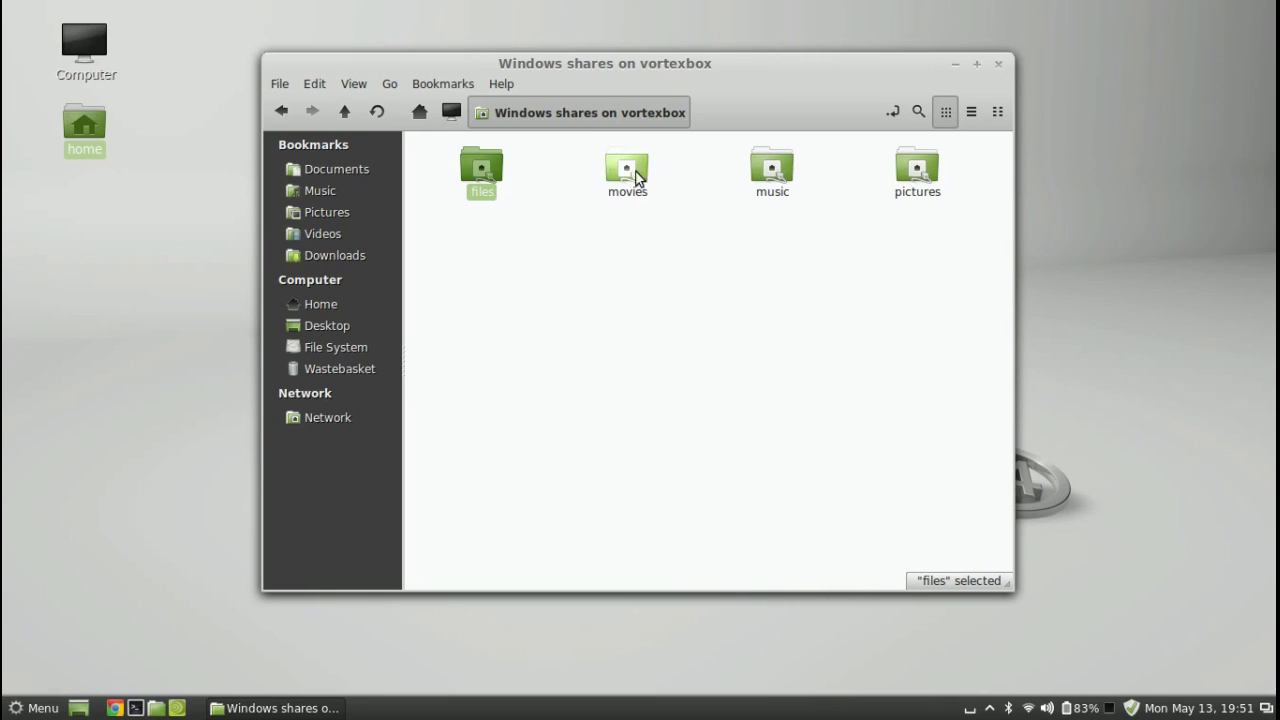
double_click(479, 174)
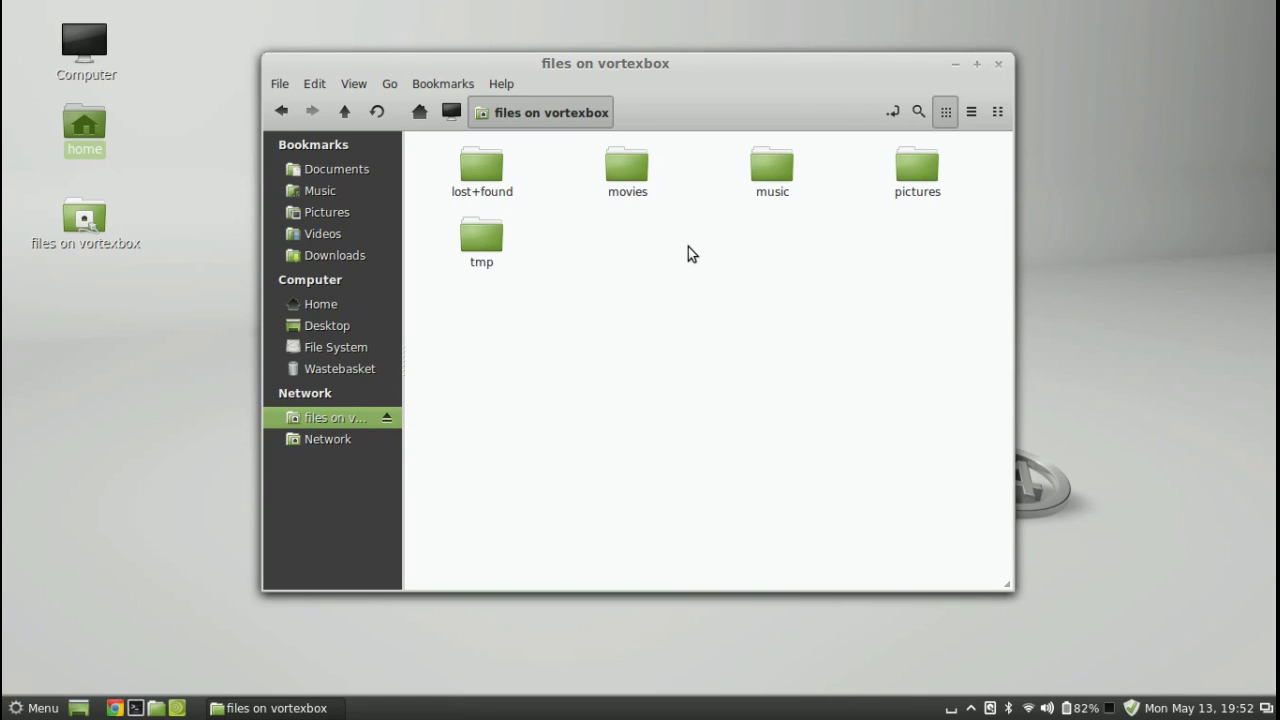
Open movies, then the BBCDVD2441 rip folder holding nine .mkv files.
double_click(629, 181)
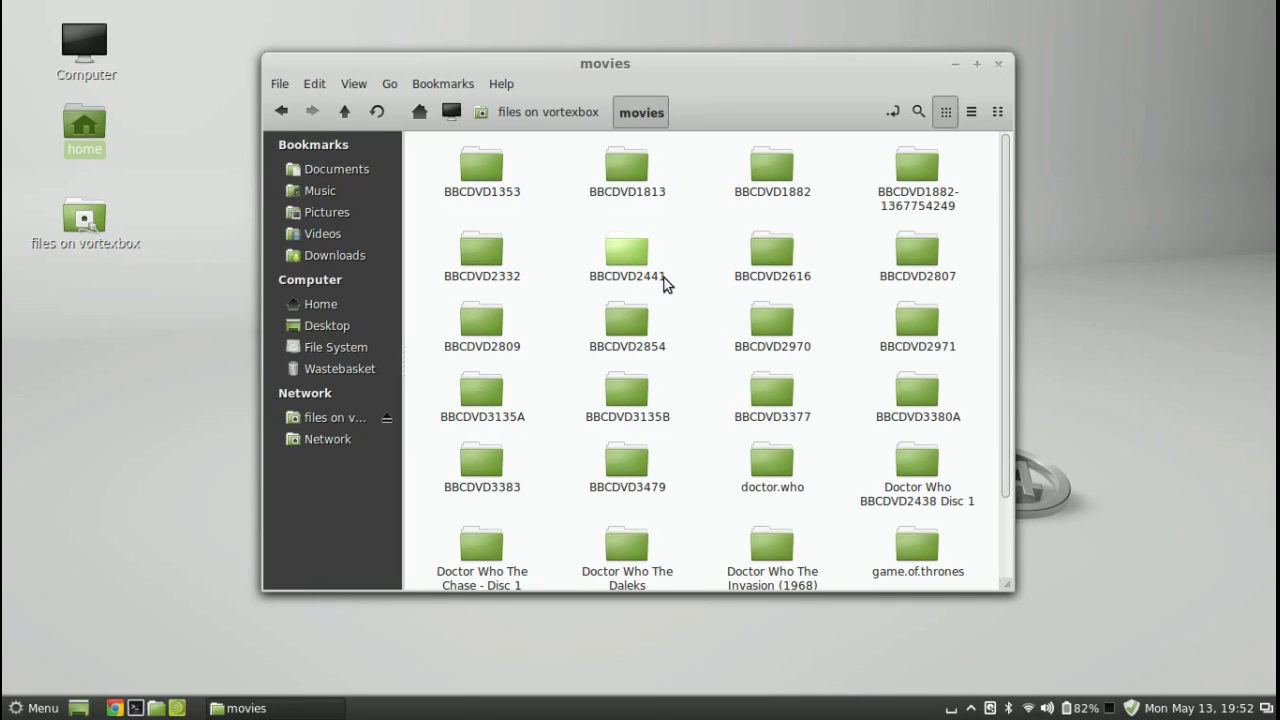
double_click(629, 255)
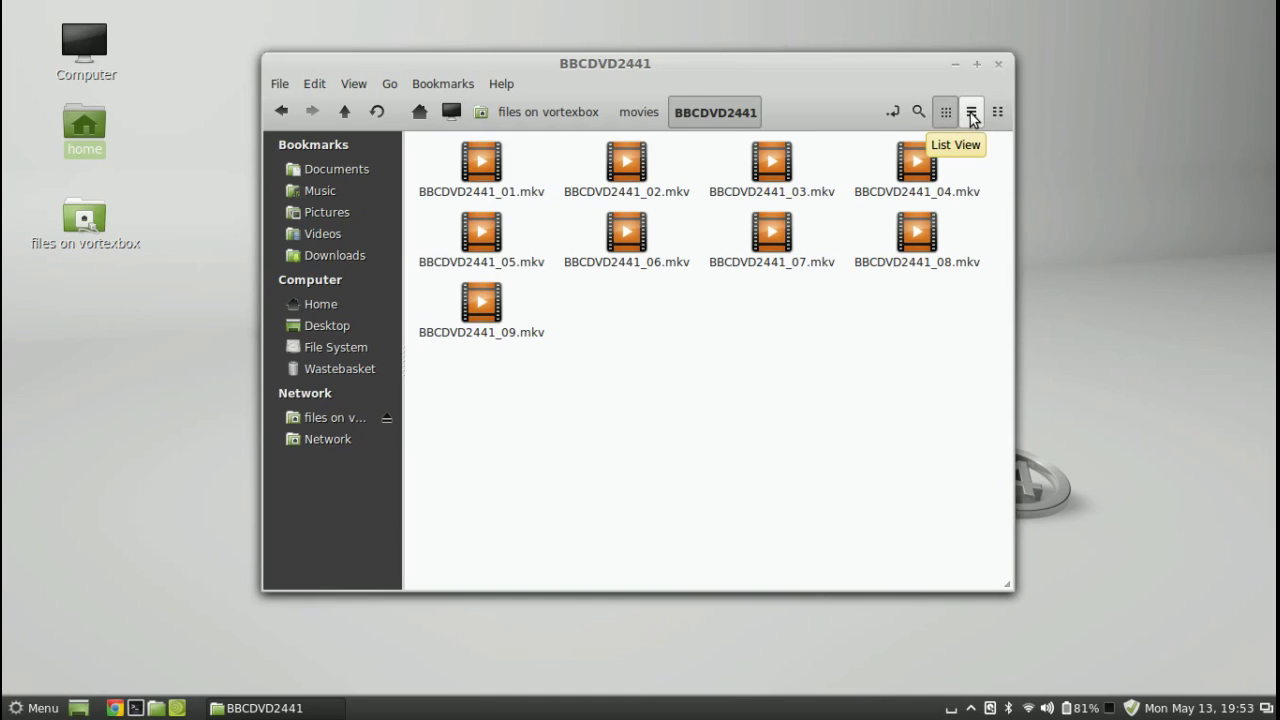
Switch BBCDVD2441 to List View and compare the .mkv file sizes, including the 5.2 GB _06.
click(971, 114)
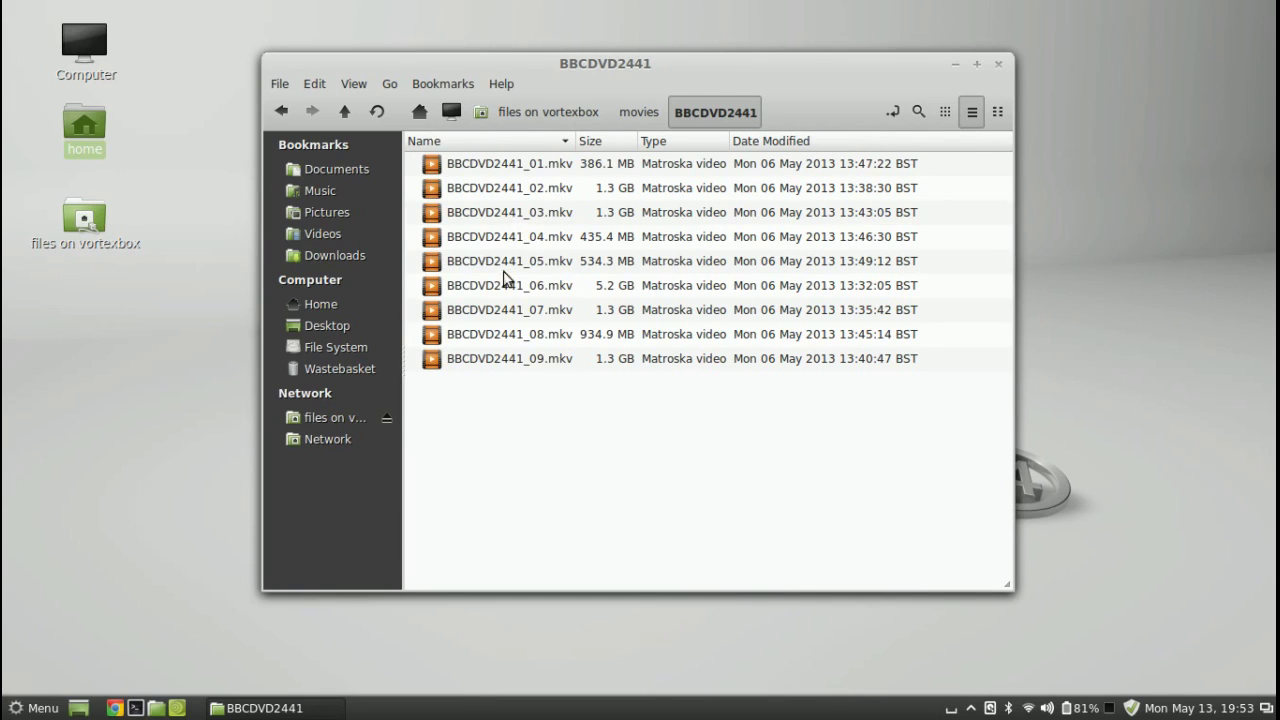
click(556, 188)
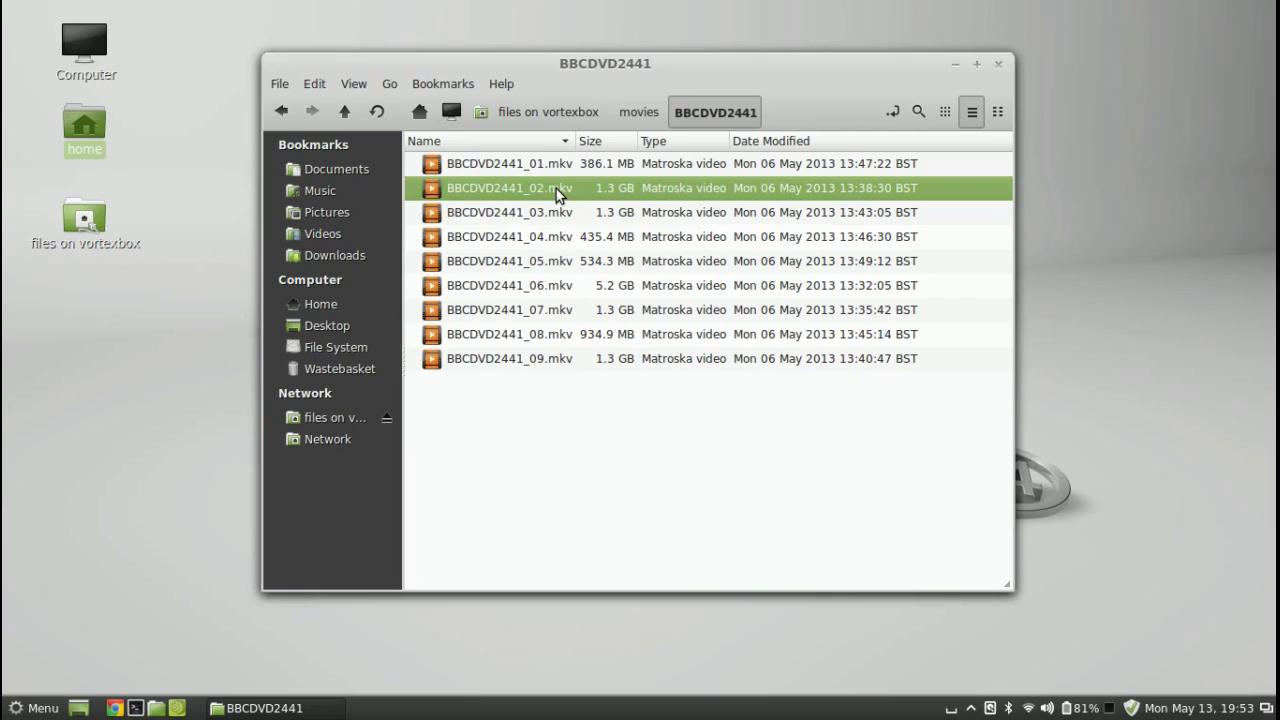
click(544, 211)
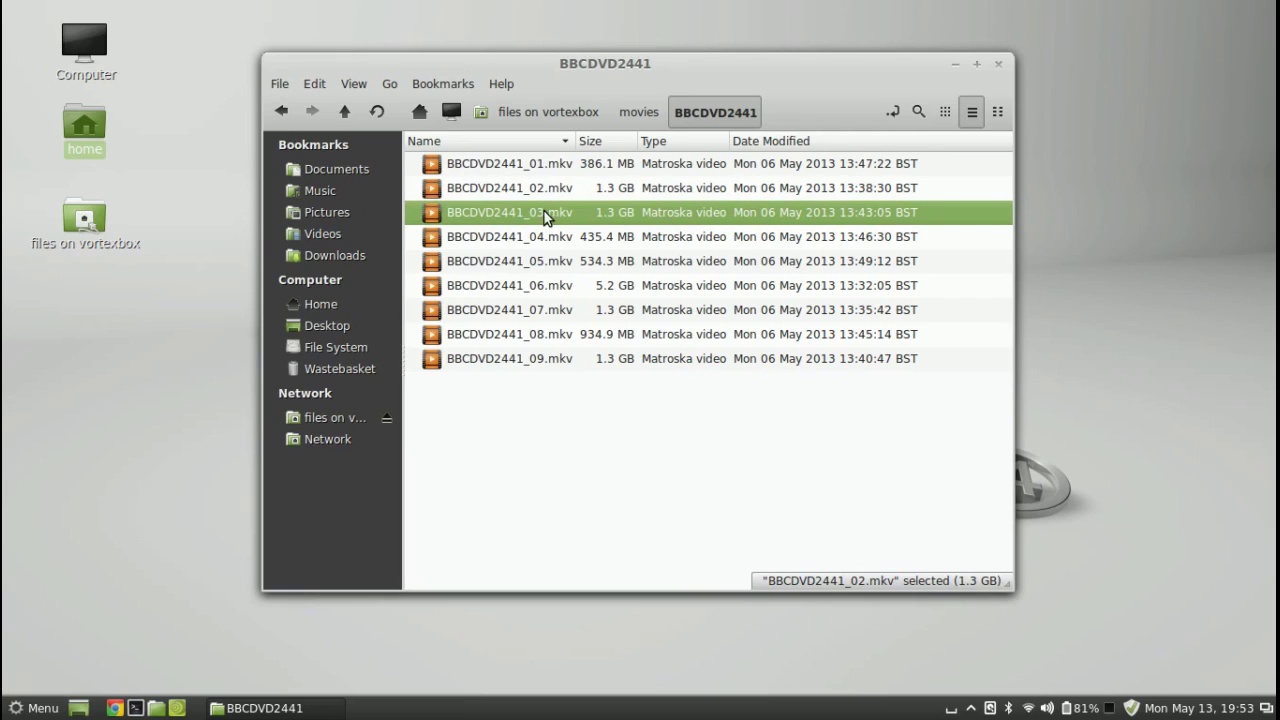
click(497, 312)
click(488, 362)
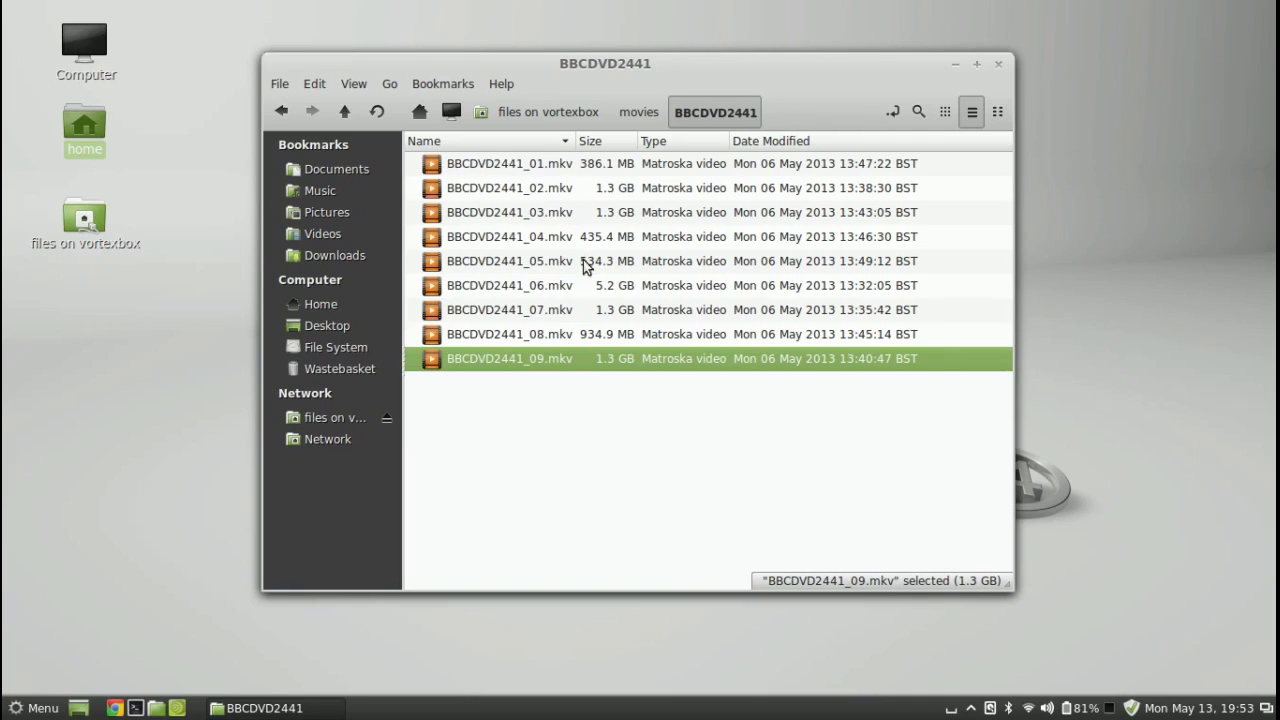
click(522, 284)
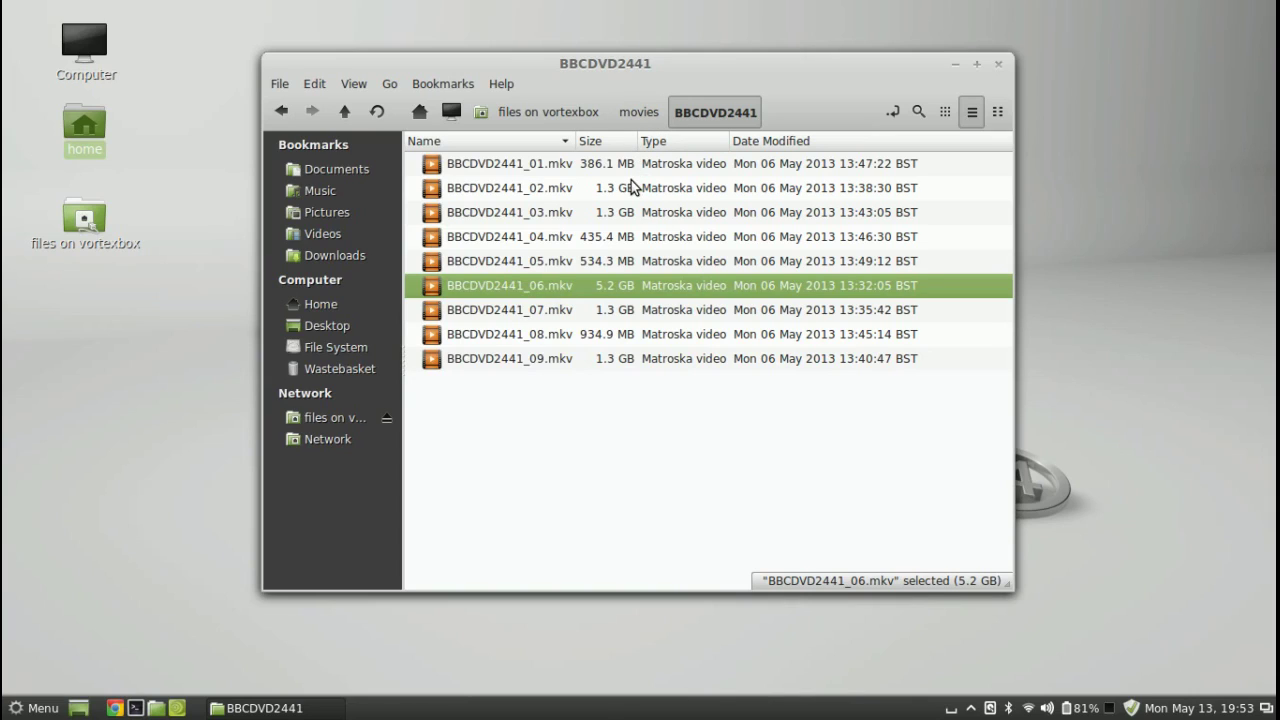
Look inside the BBCDVD2332 folder, then return to BBCDVD2441 and check the view options.
click(640, 113)
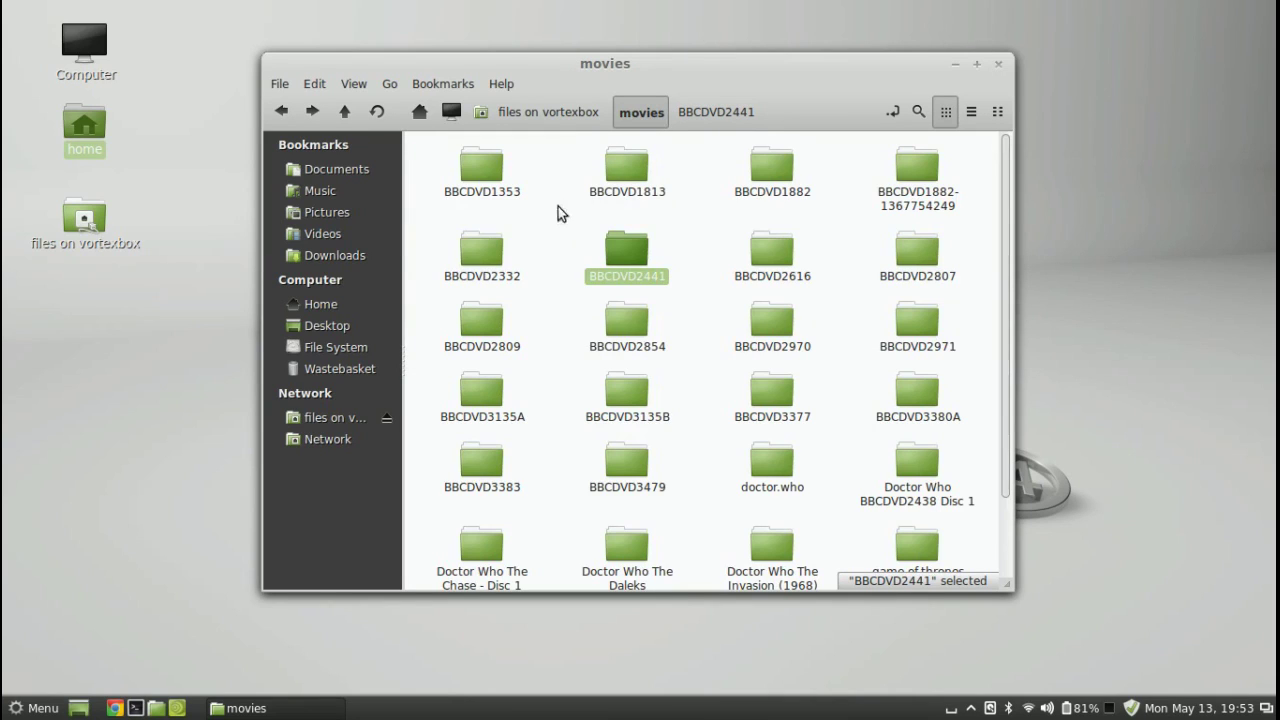
click(492, 250)
double_click(492, 250)
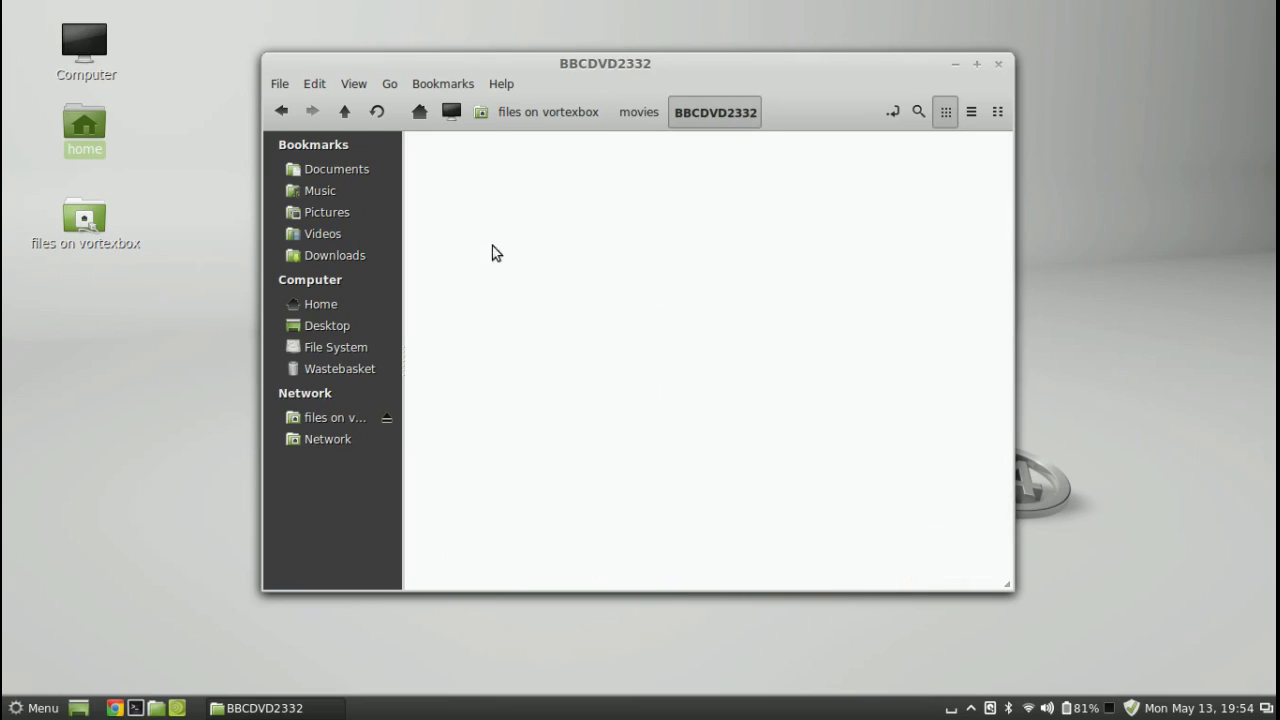
click(636, 113)
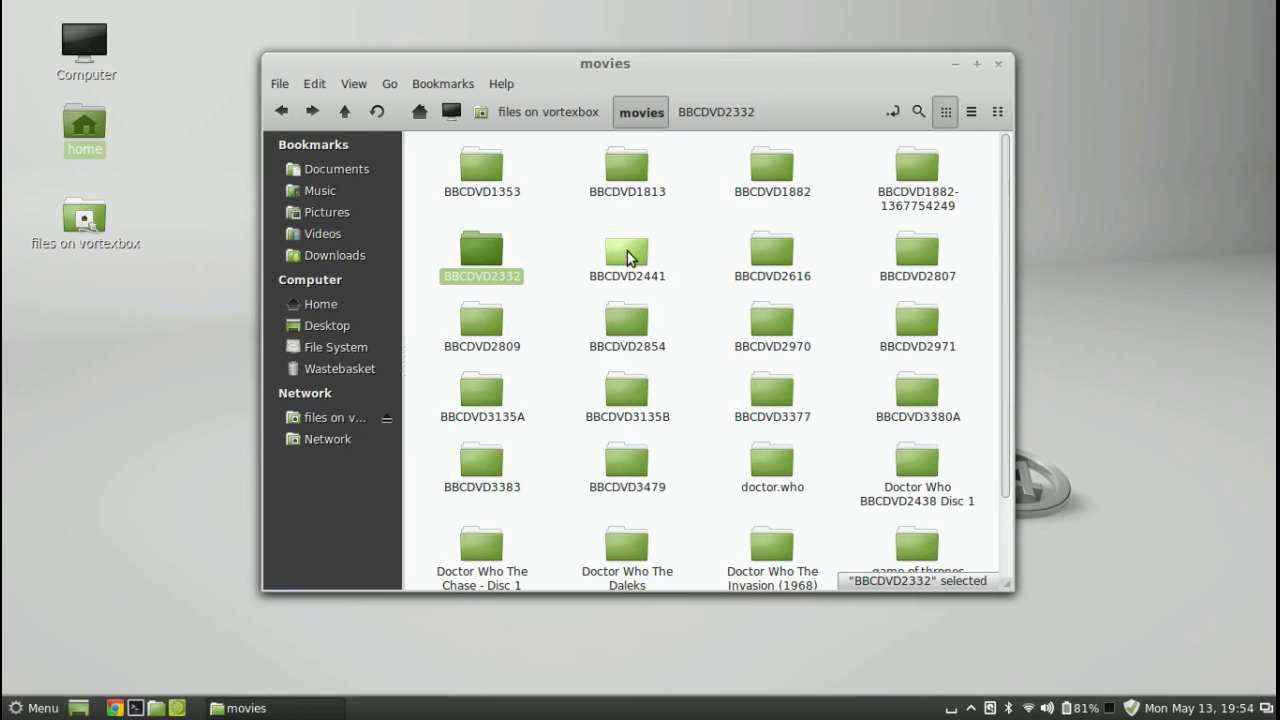
double_click(627, 255)
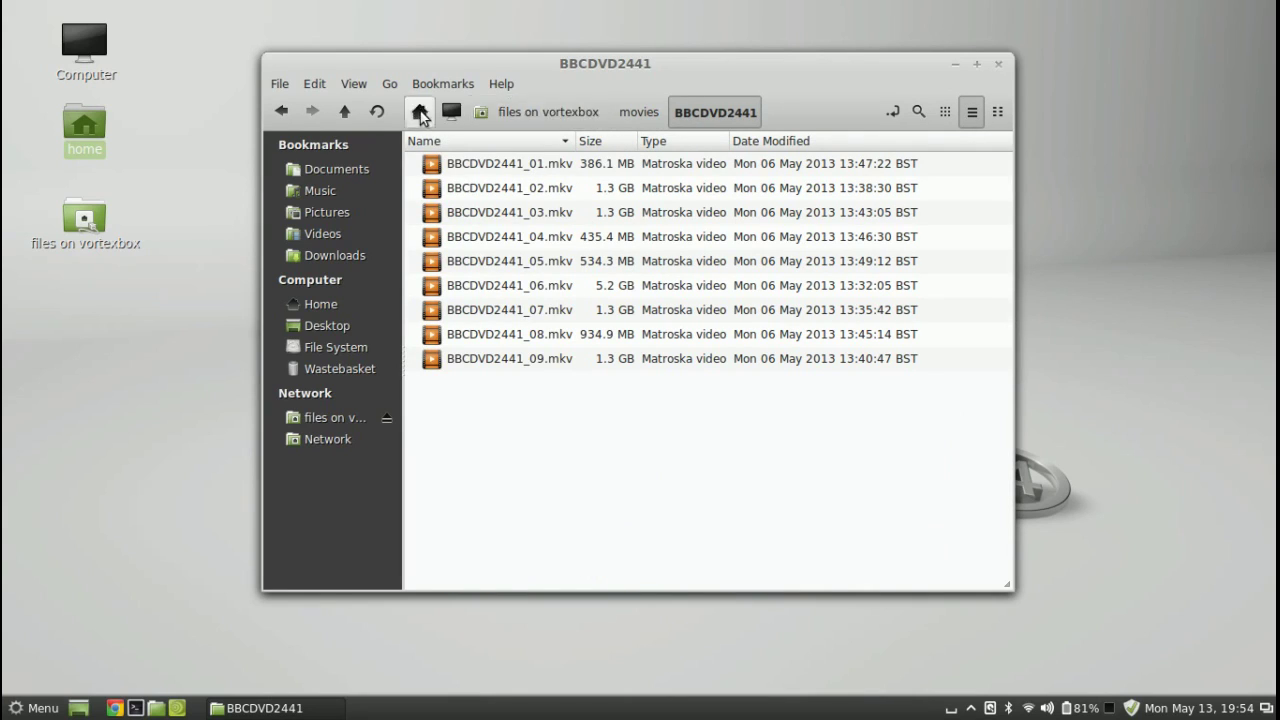
click(360, 87)
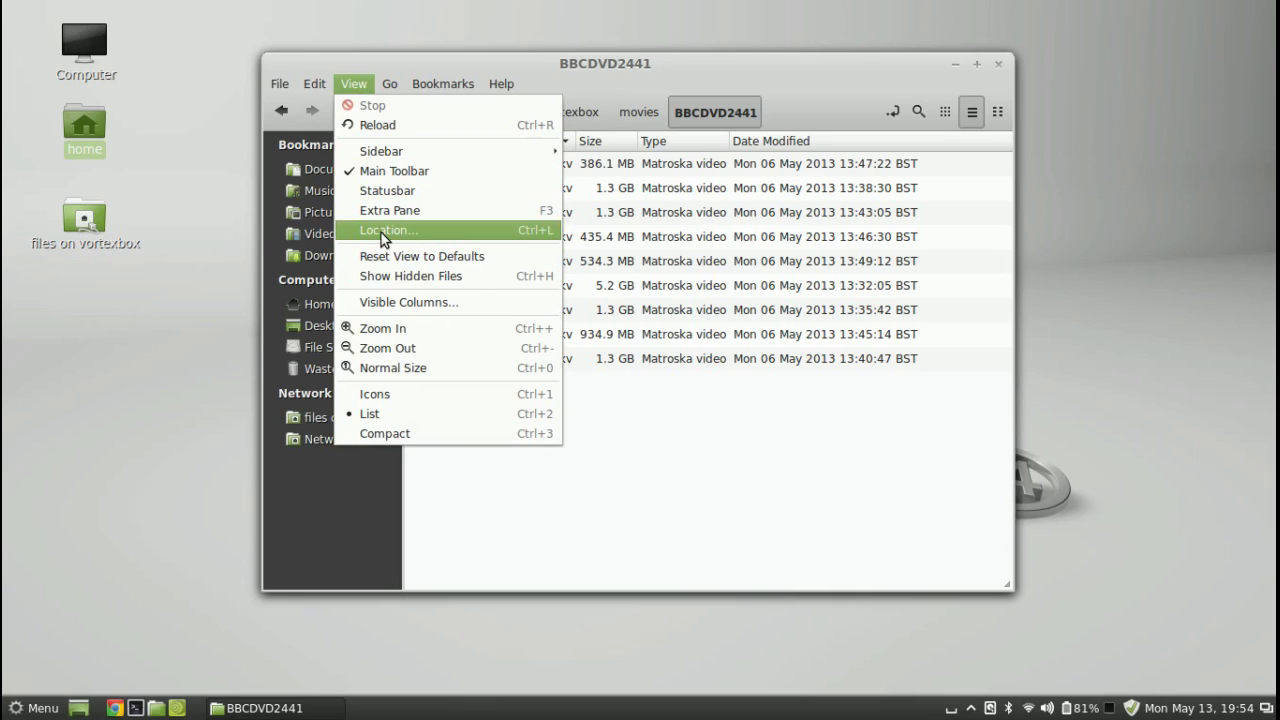
Set Preferences' 'View new folders using' to List View and close the dialog.
click(314, 85)
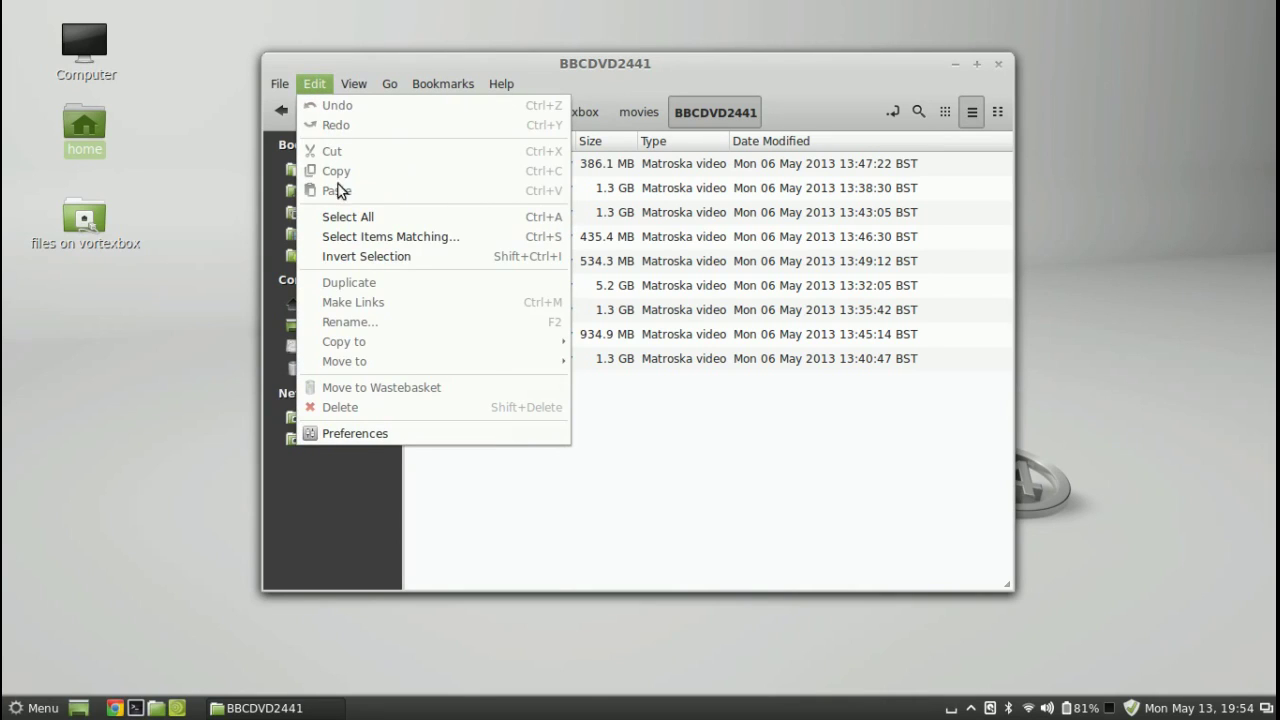
click(333, 431)
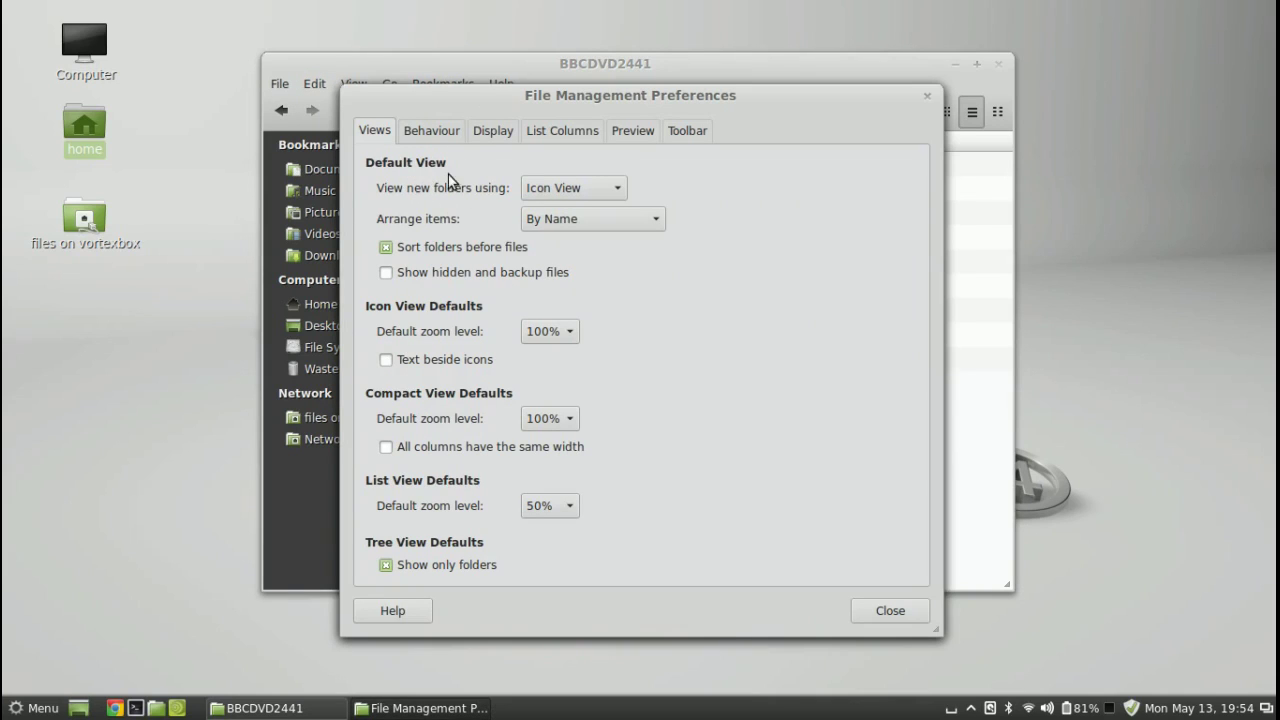
click(575, 190)
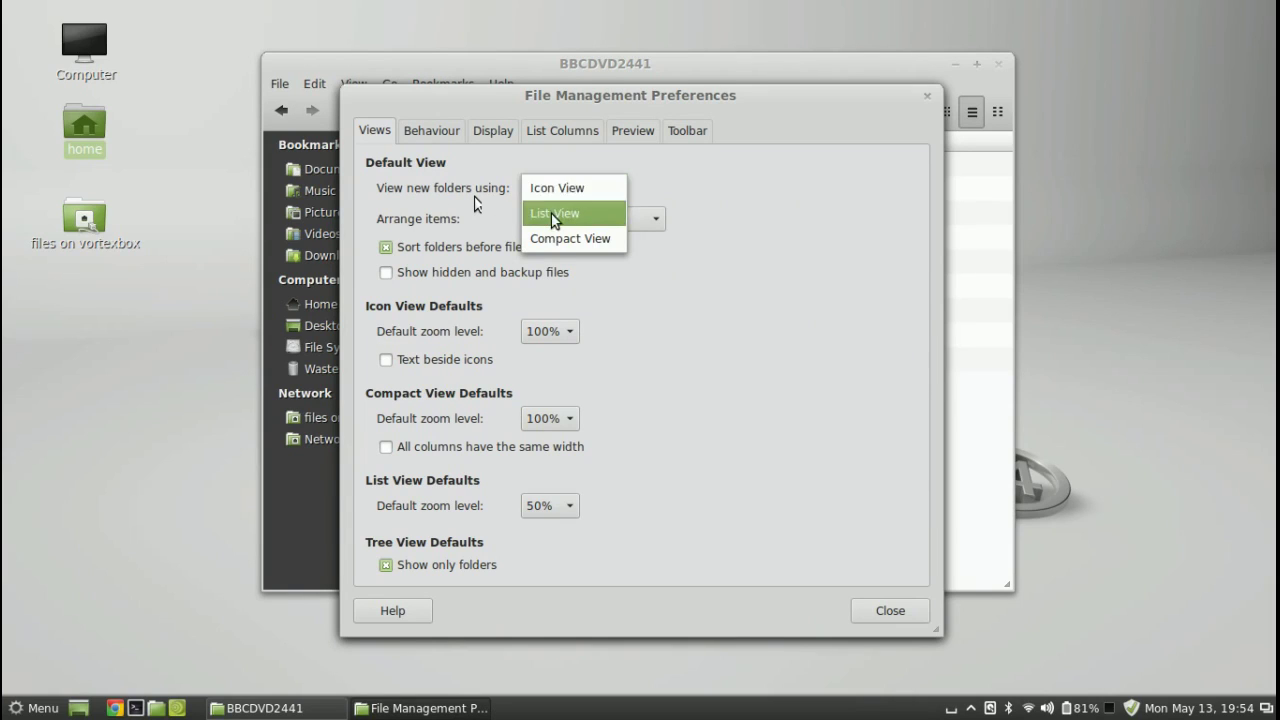
click(556, 213)
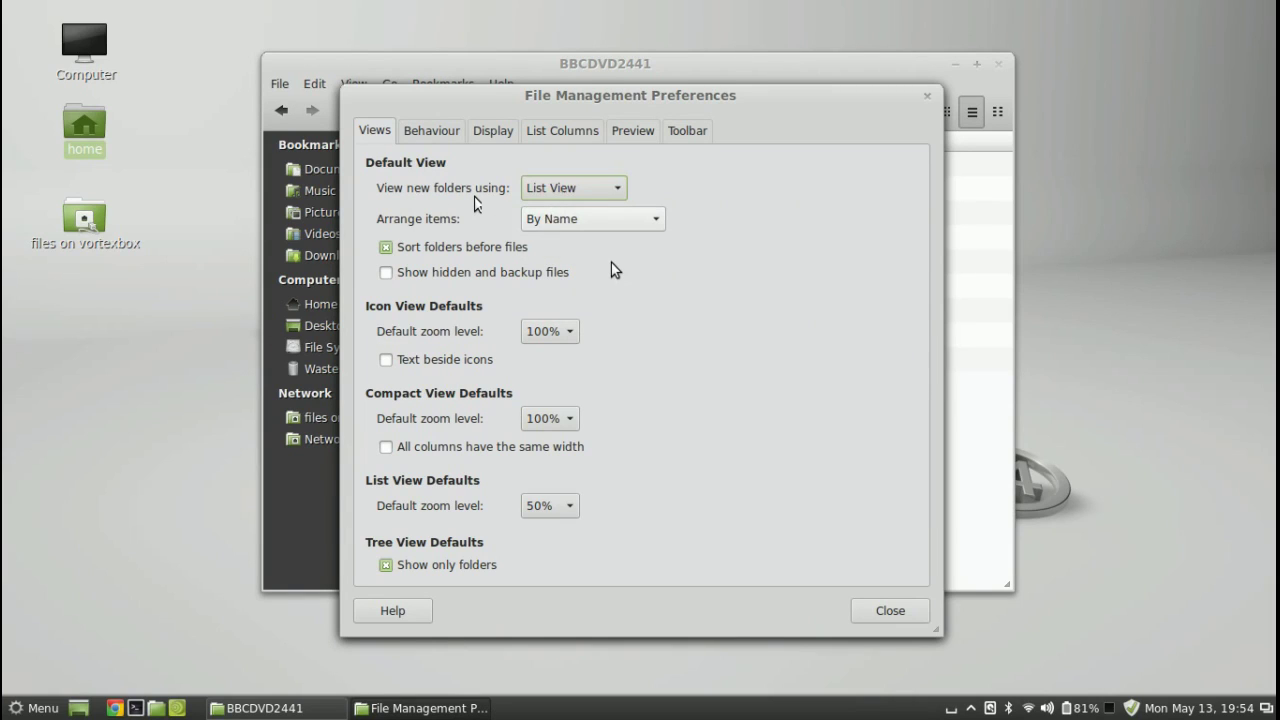
click(862, 612)
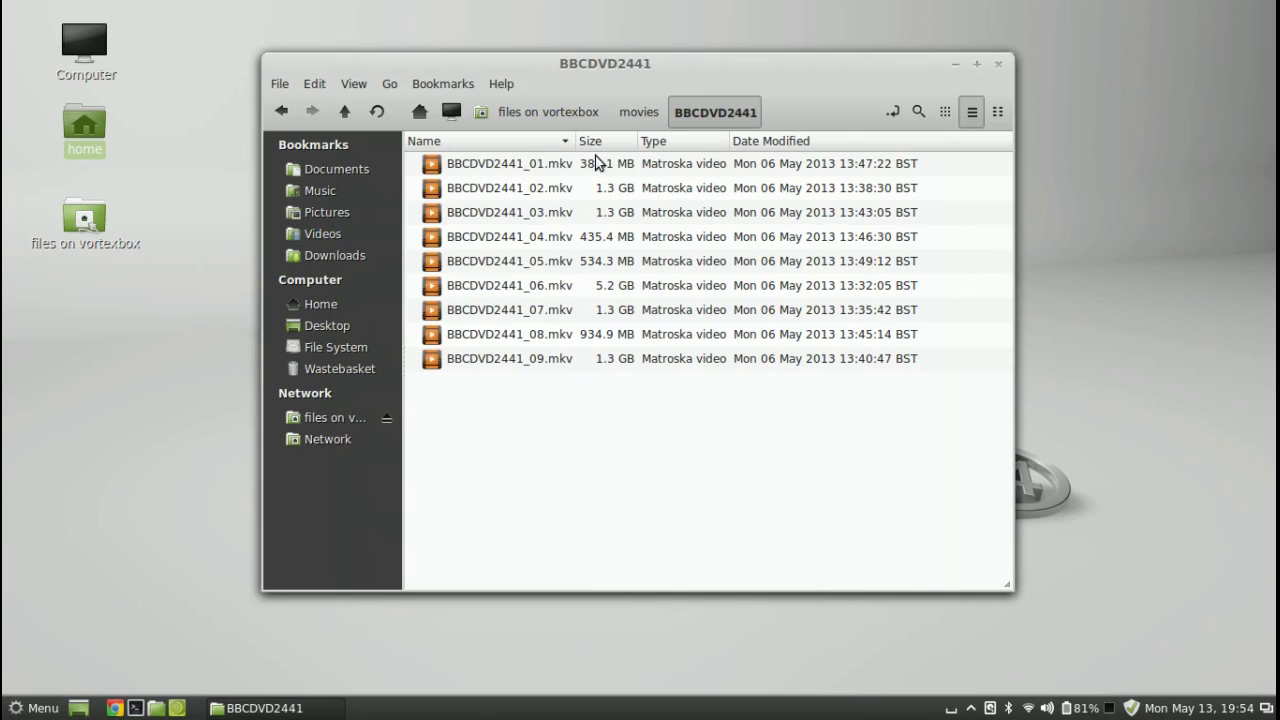
Revisit BBCDVD2332, reopen BBCDVD2441 as a list, and select BBCDVD2441_02.mkv.
click(640, 112)
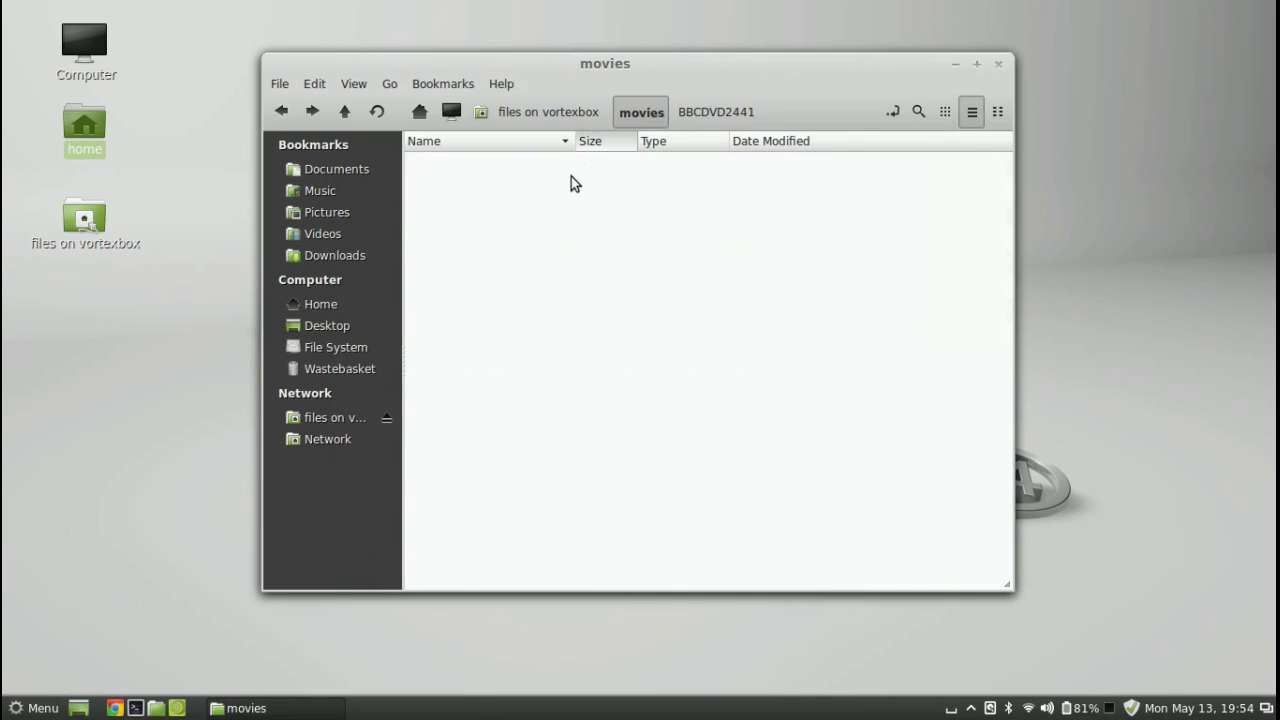
click(501, 259)
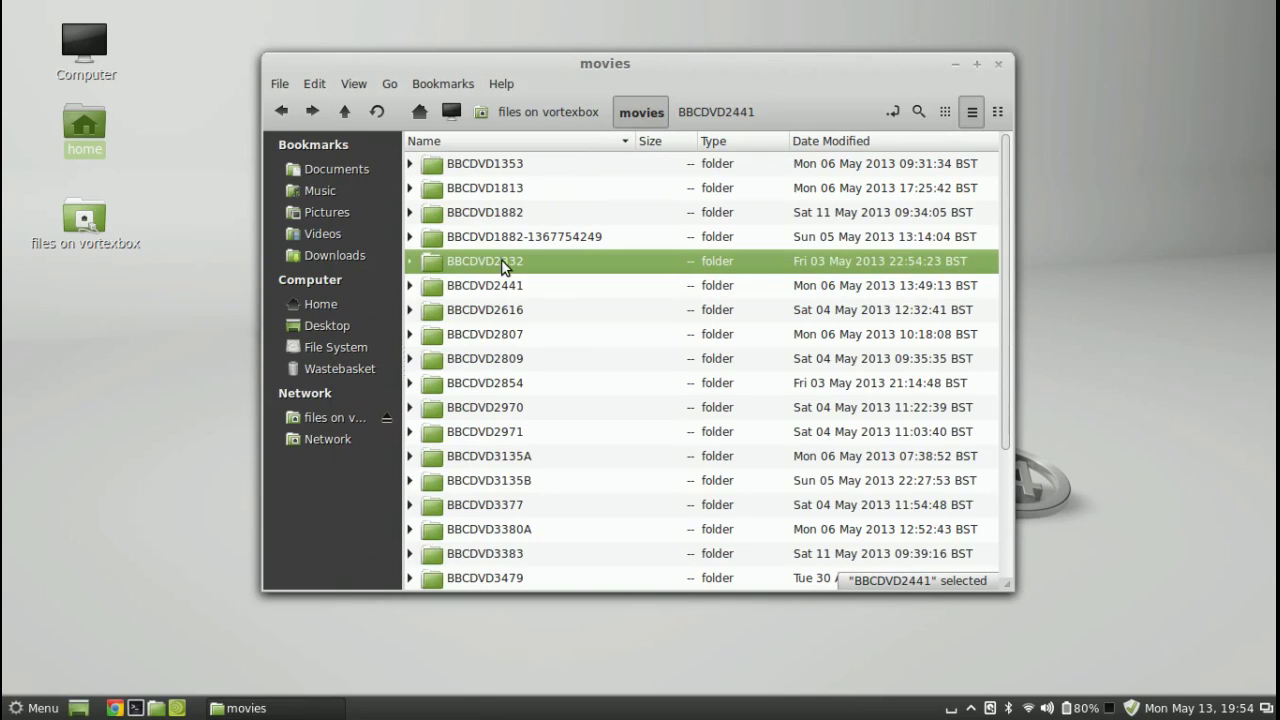
double_click(501, 259)
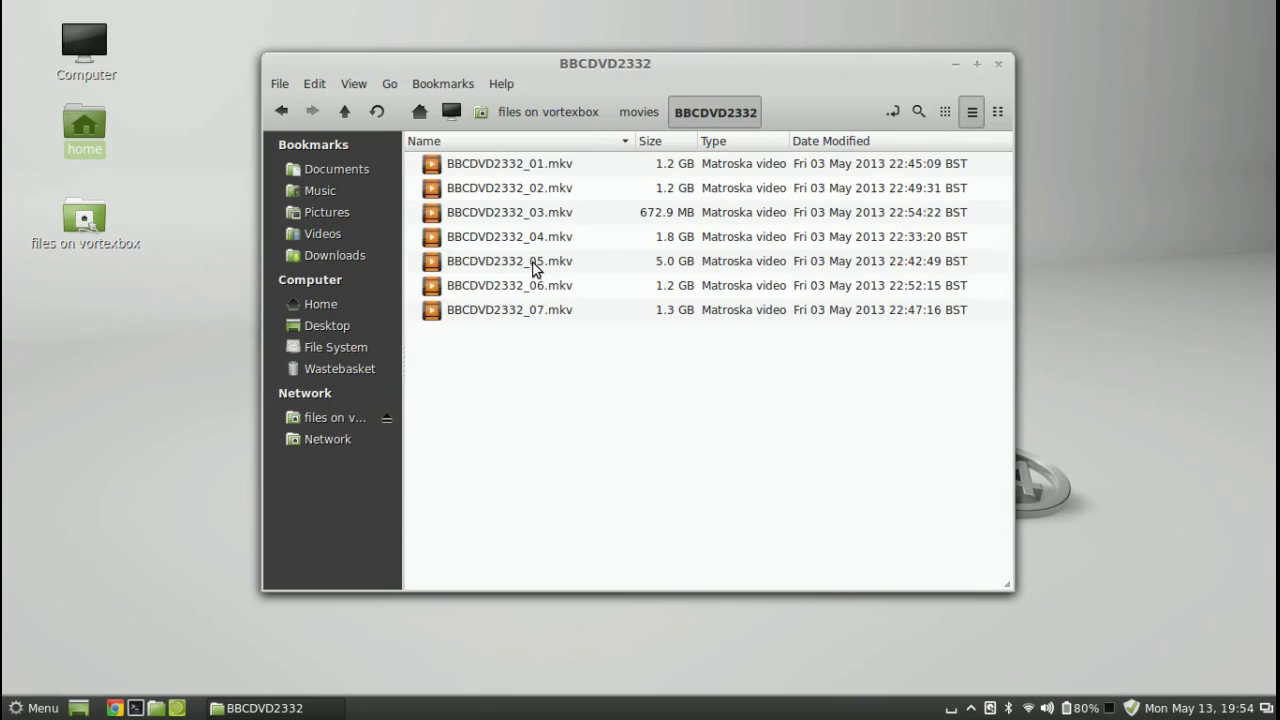
click(638, 112)
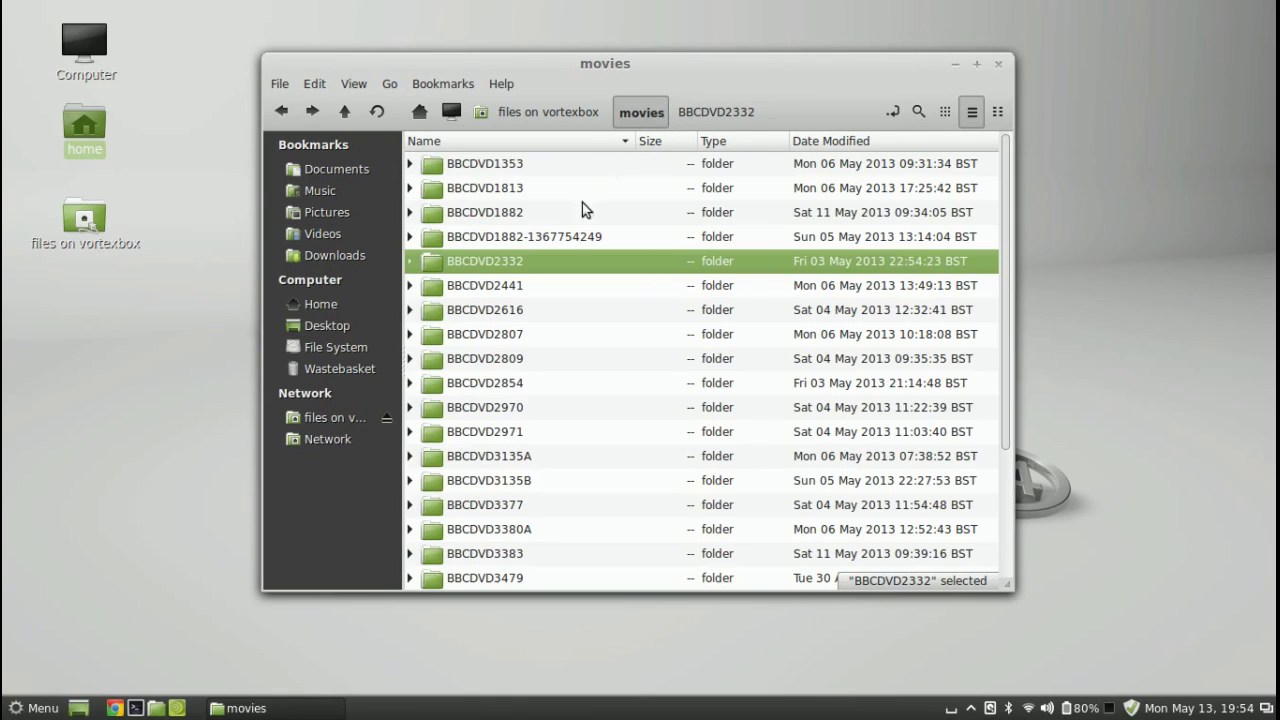
click(514, 288)
double_click(514, 288)
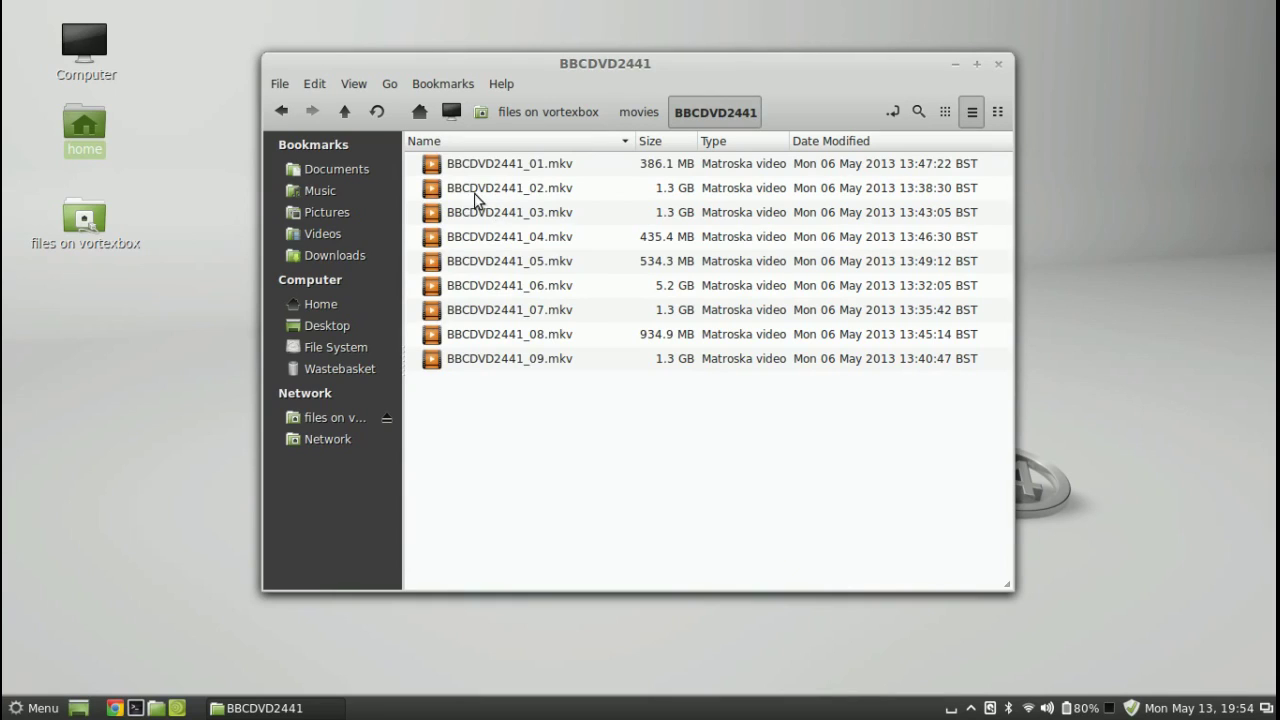
click(519, 190)
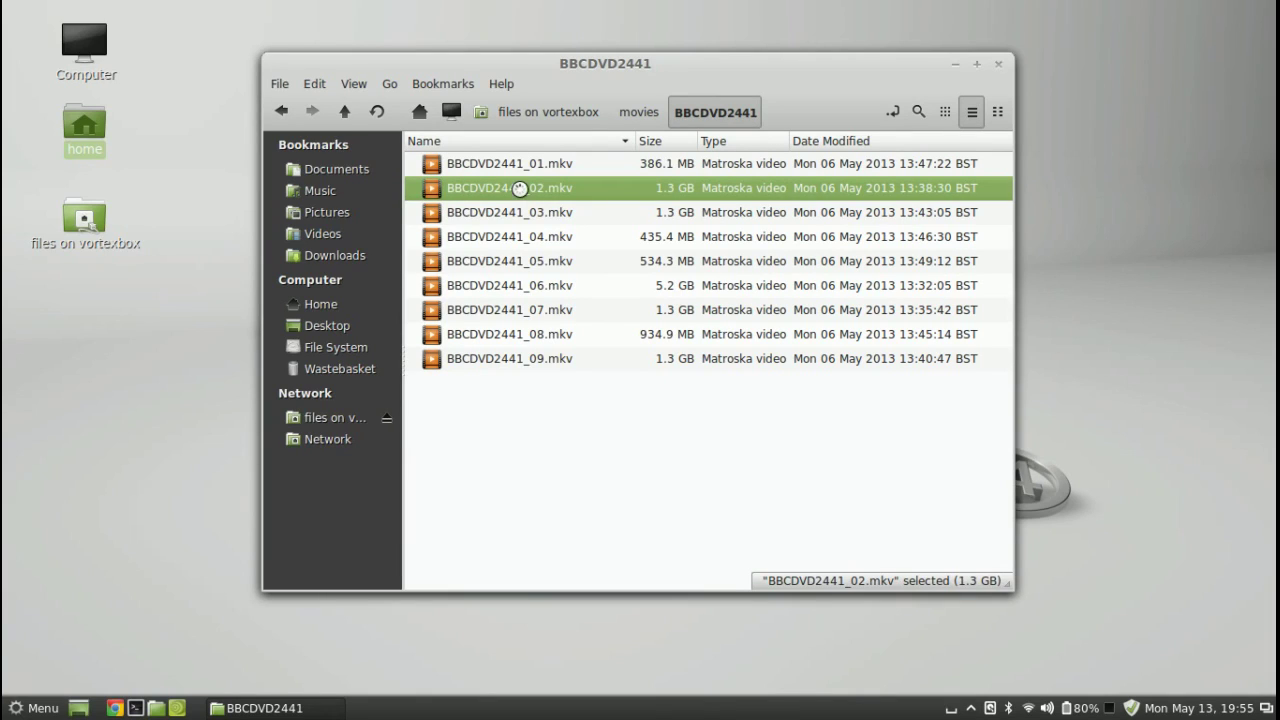
double_click(519, 188)
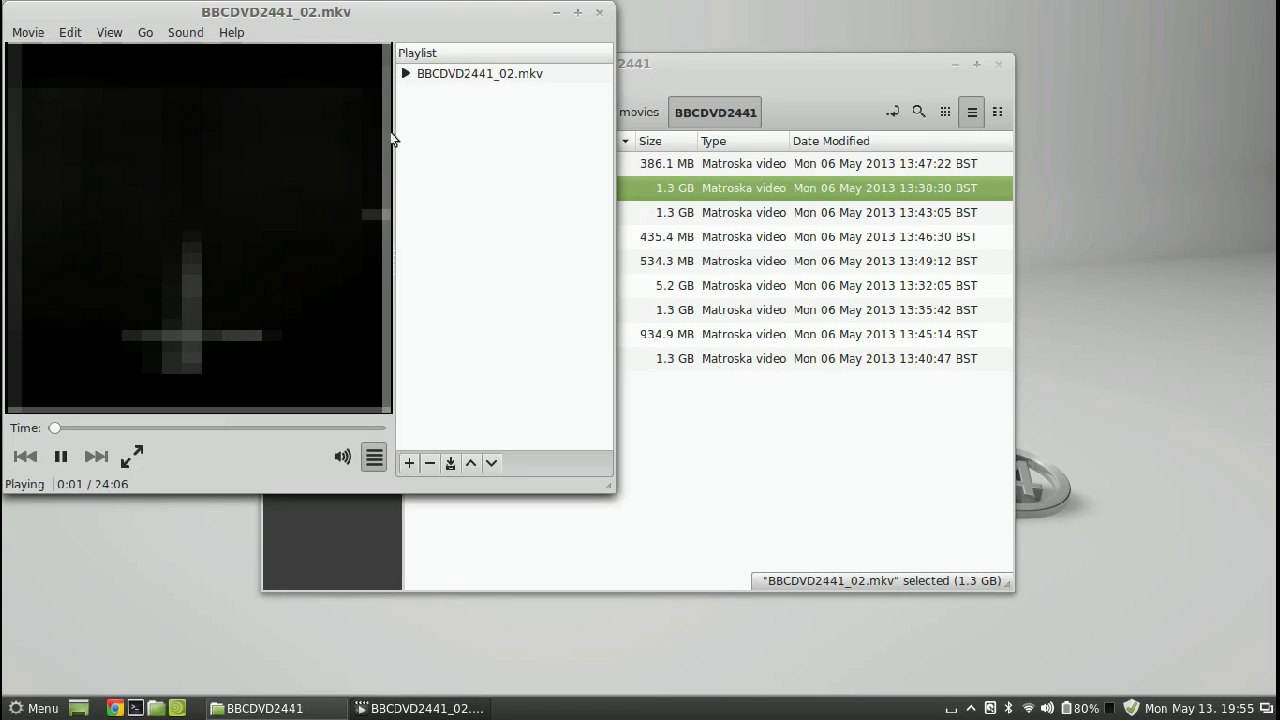
click(345, 457)
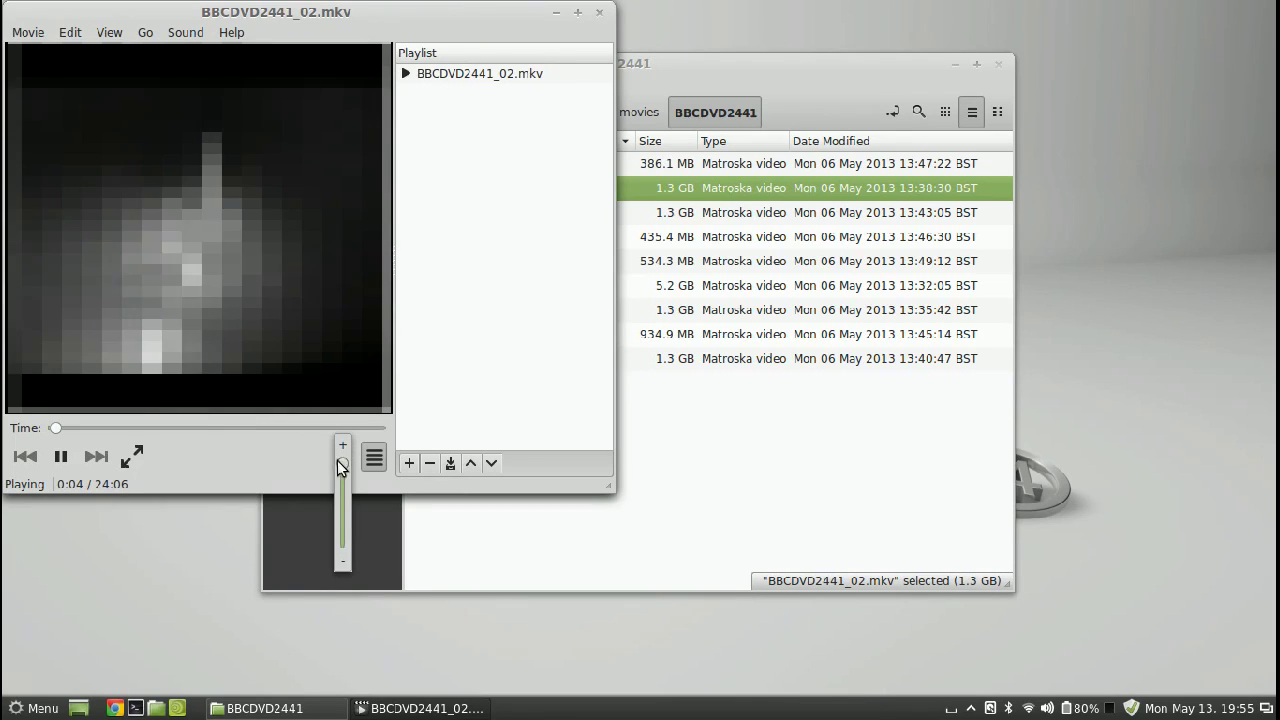
click(343, 526)
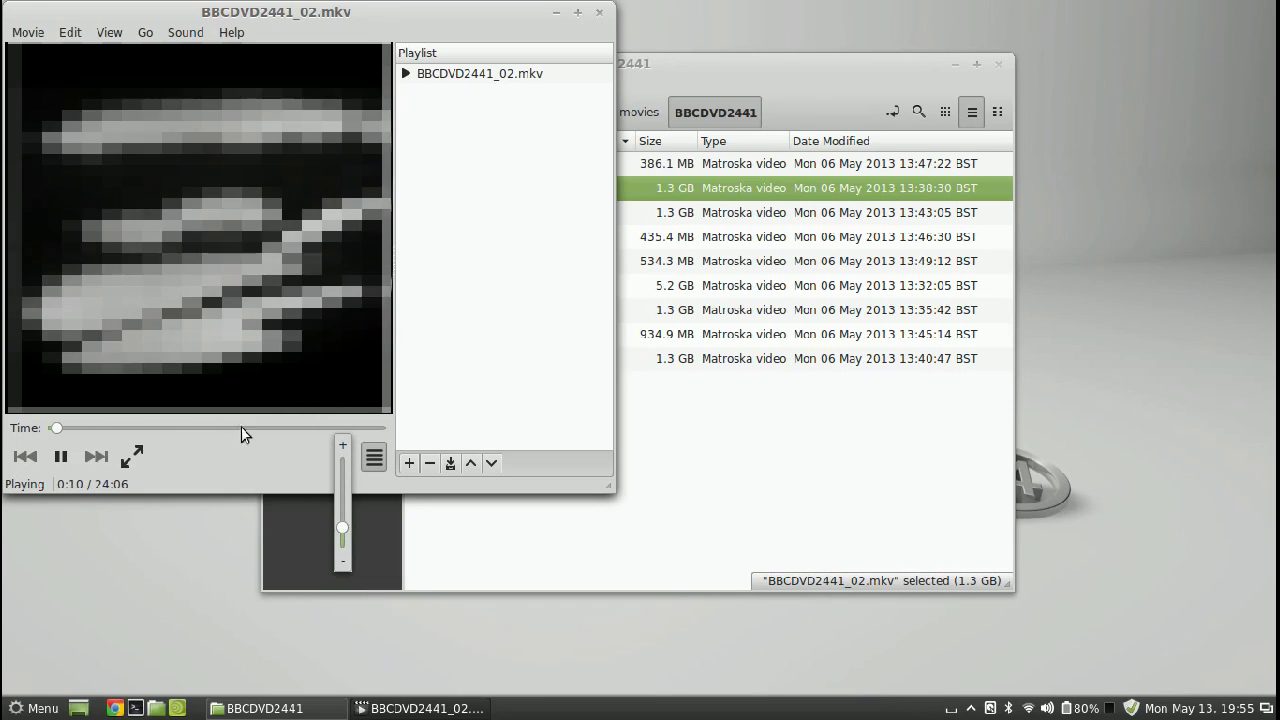
click(240, 451)
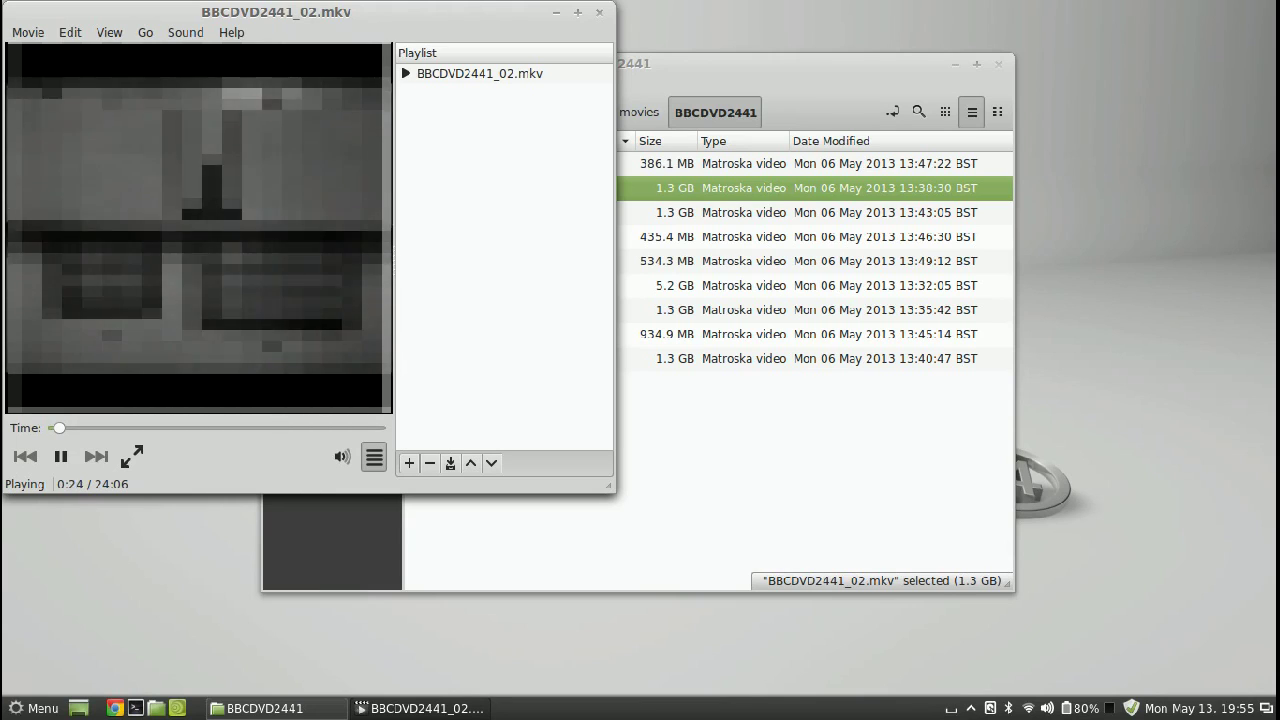
key(ctrl+q)
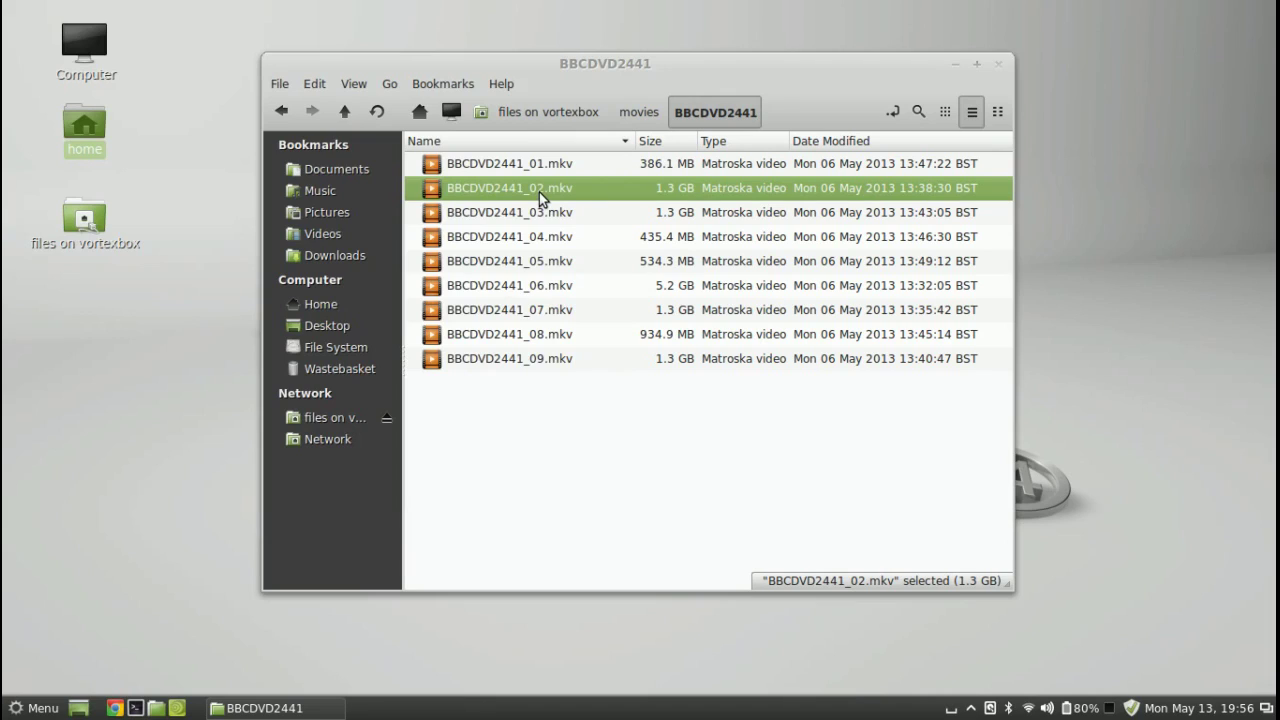
Rename BBCDVD2441_02.mkv to the temporary name 2.mkv.
key(F2)
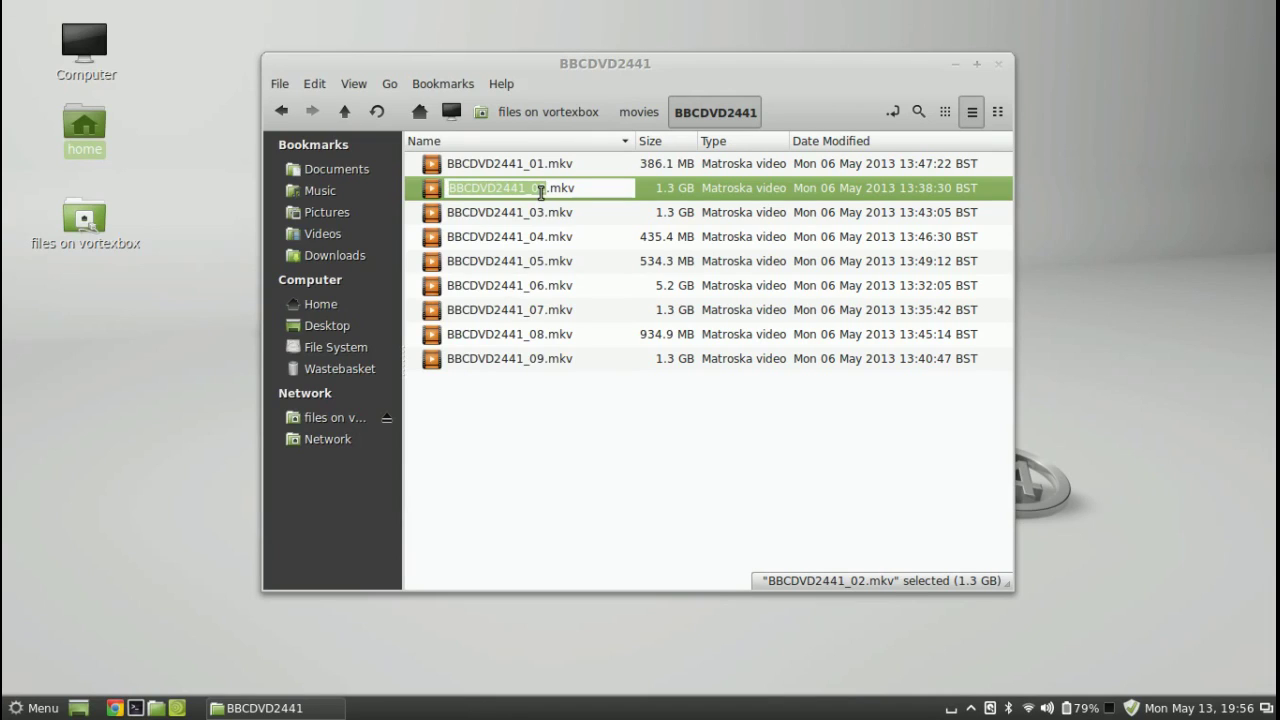
text(2)
key(Escape)
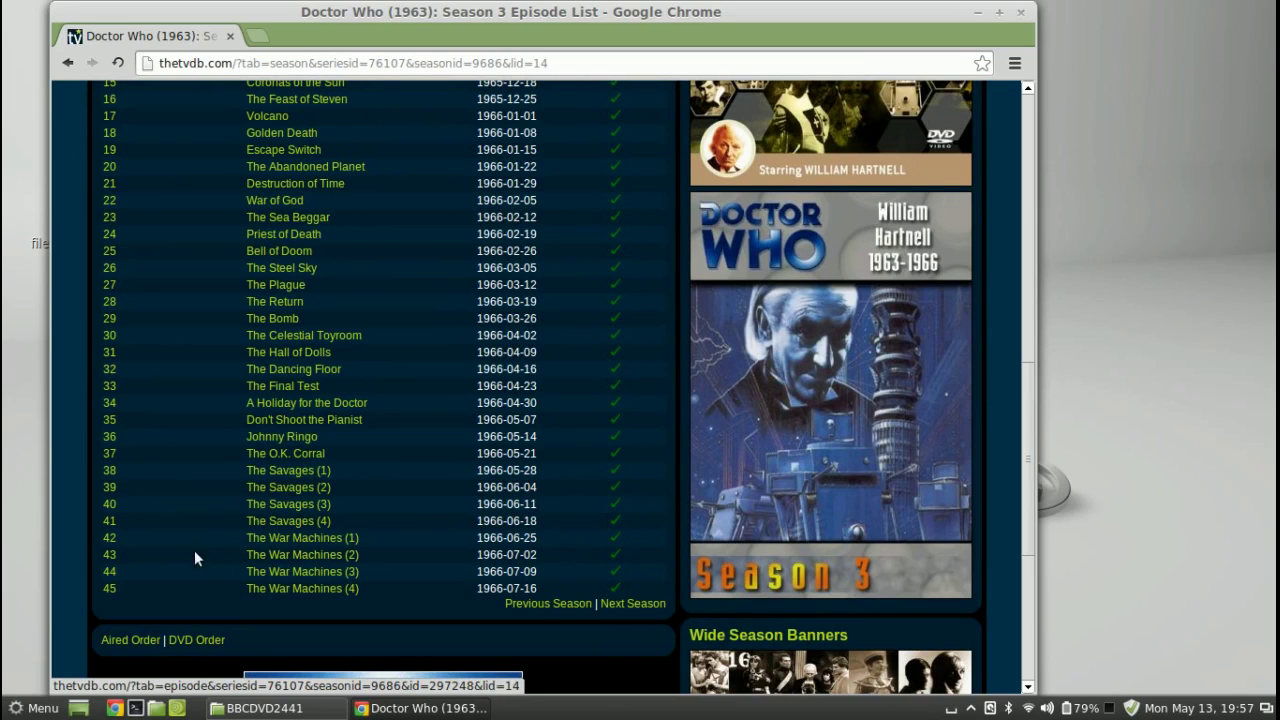
Scroll the thetvdb Season 3 episode list to review titles through The War Machines.
scroll(175, 418, up, 2)
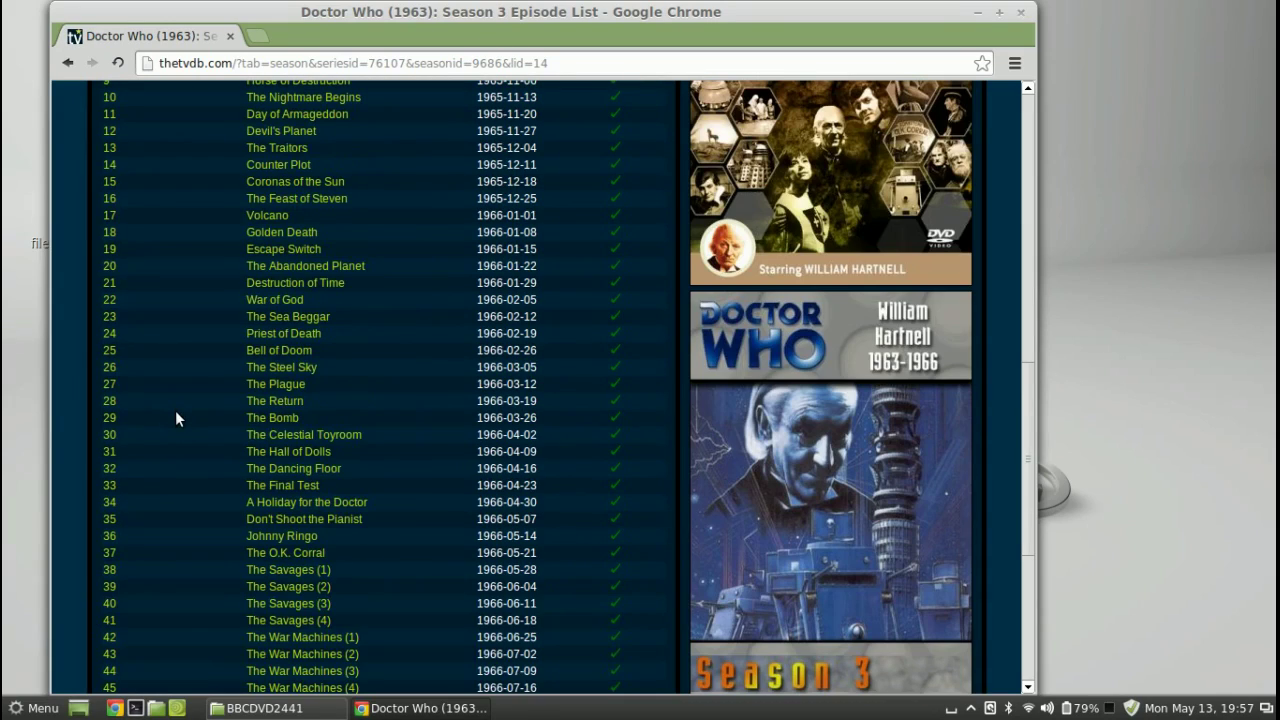
scroll(175, 418, up, 13)
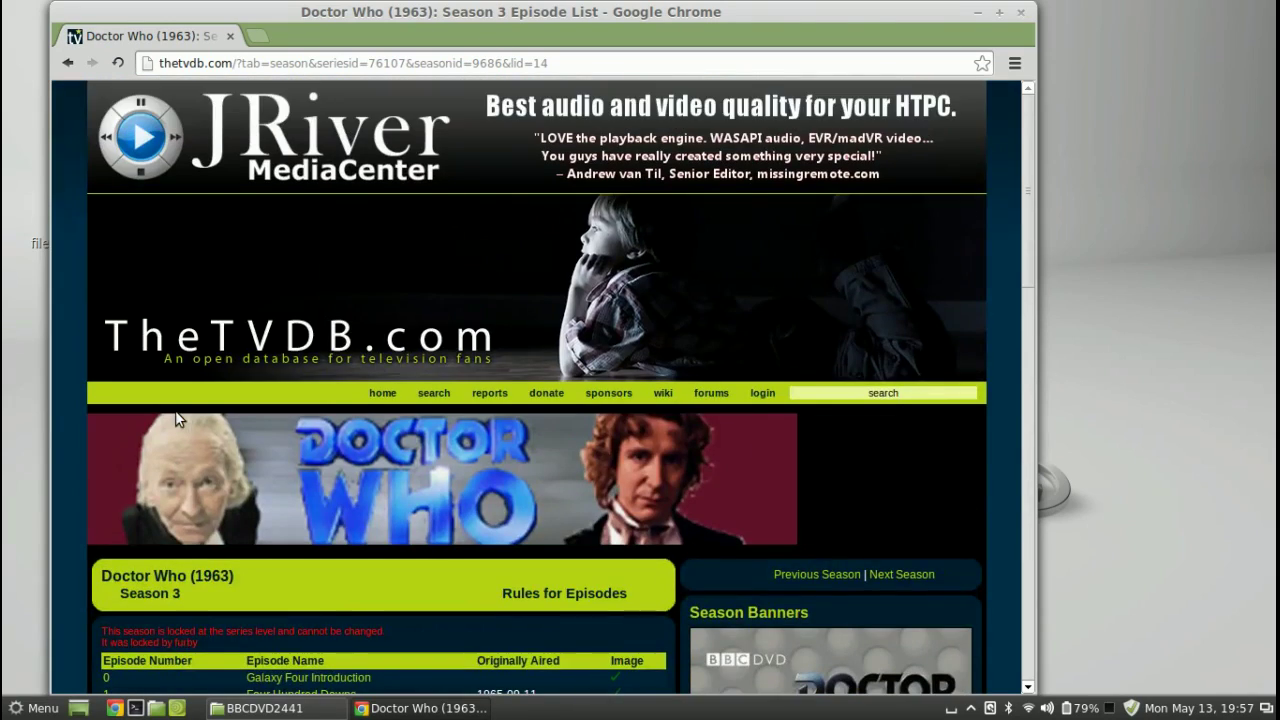
scroll(175, 418, down, 18)
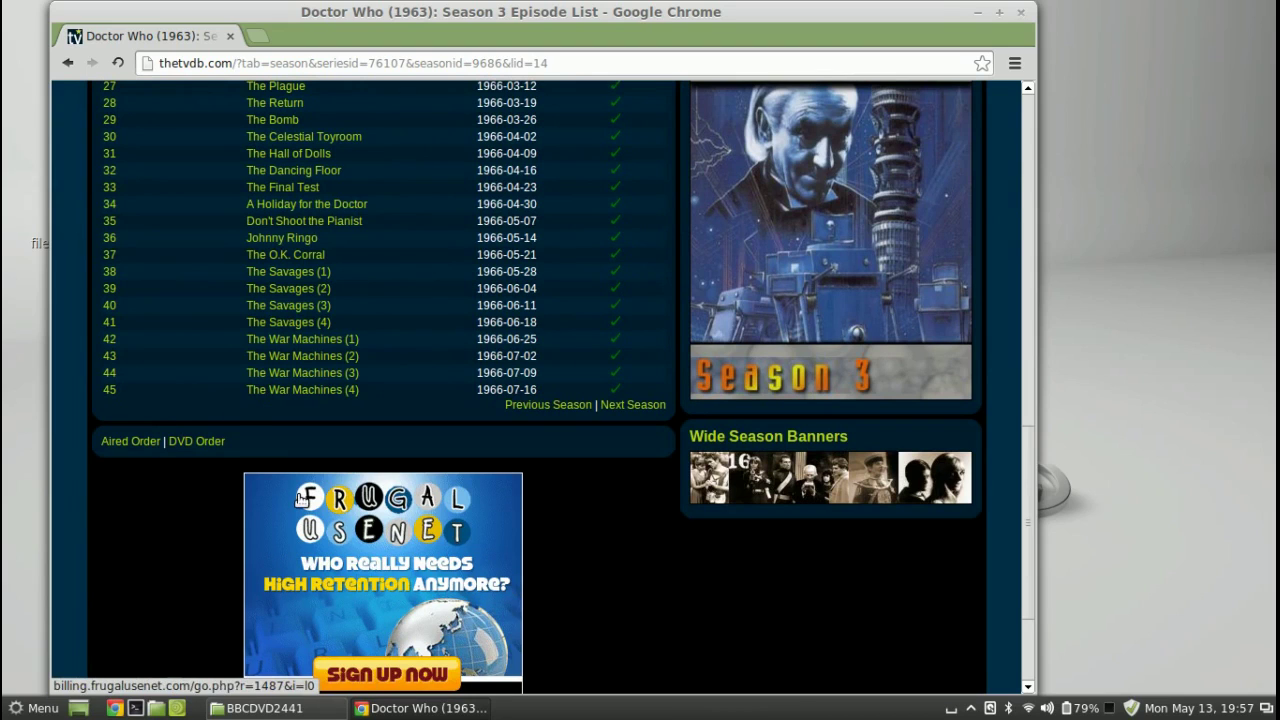
Rename 2.mkv to doctor.who.1963.s03e42.the.war.machines.2.mkv.
click(295, 708)
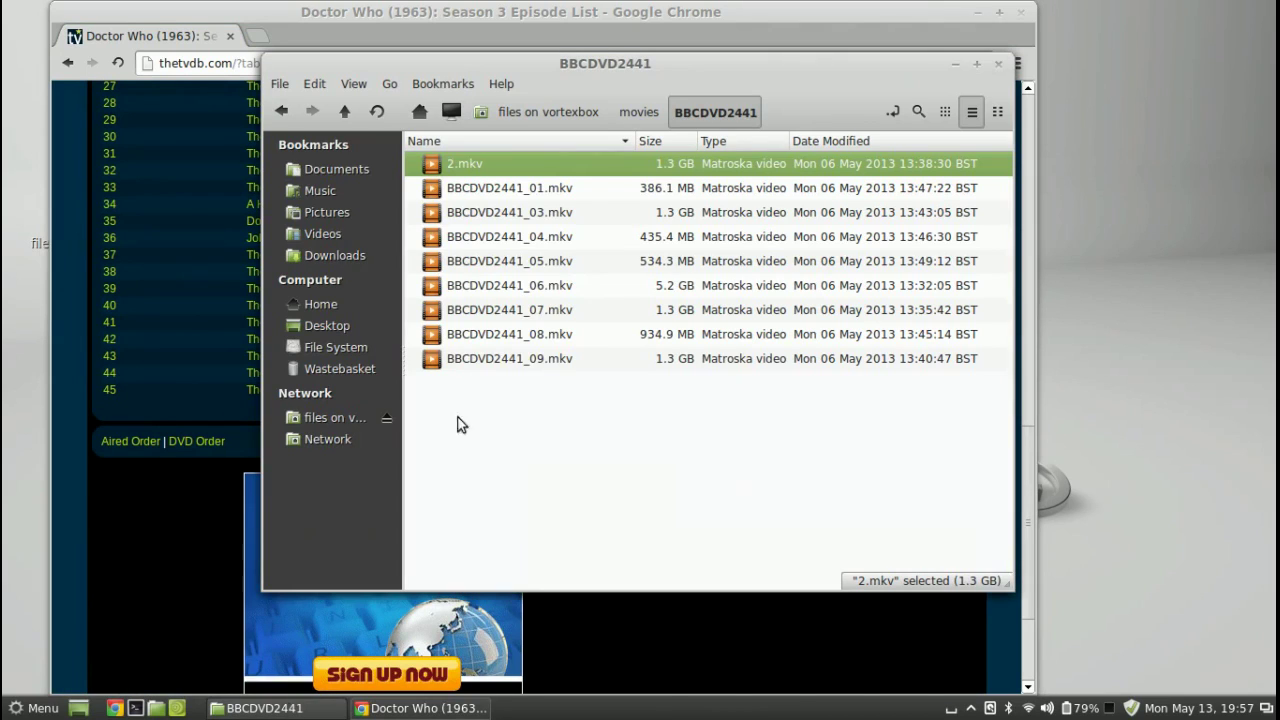
key(F2)
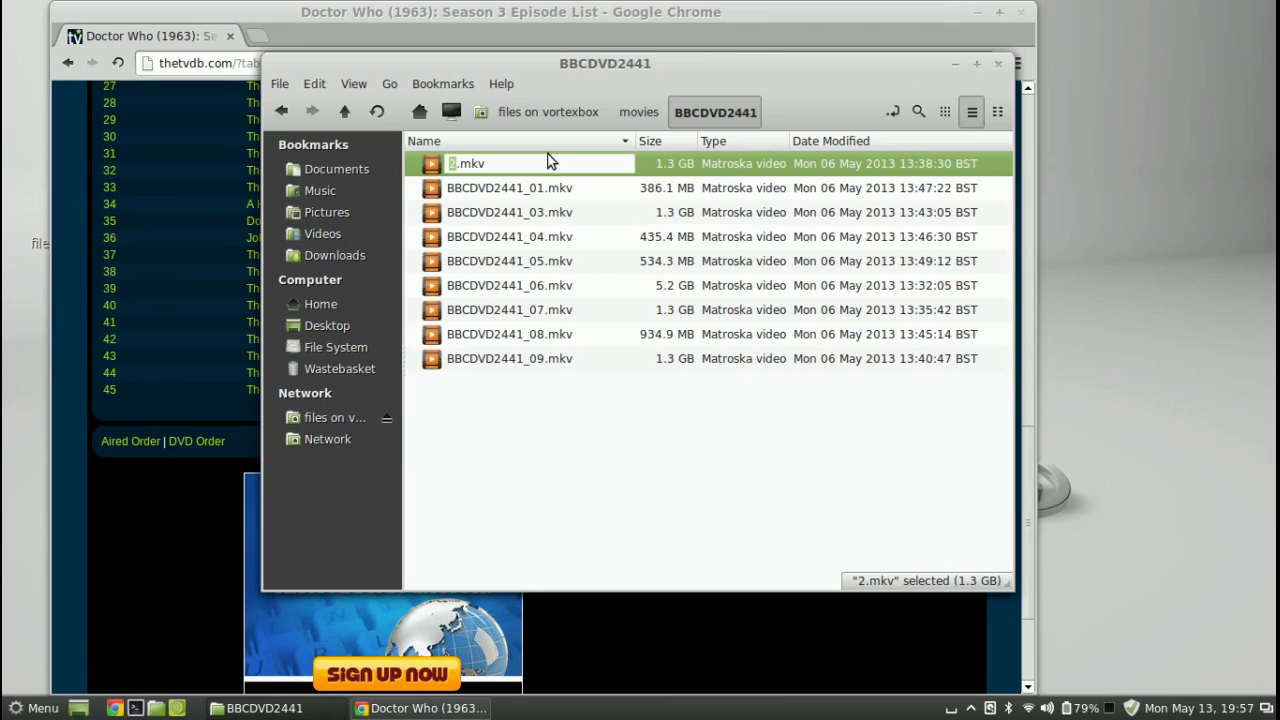
text(doctor)
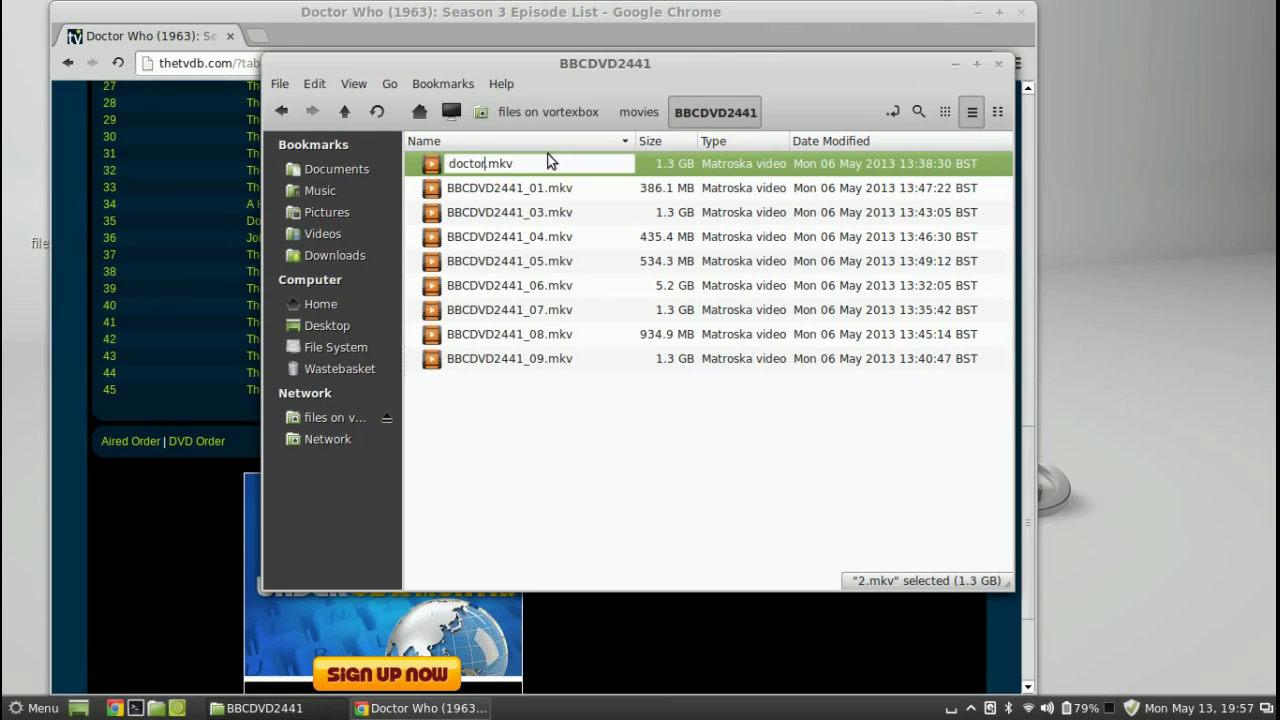
text(.who)
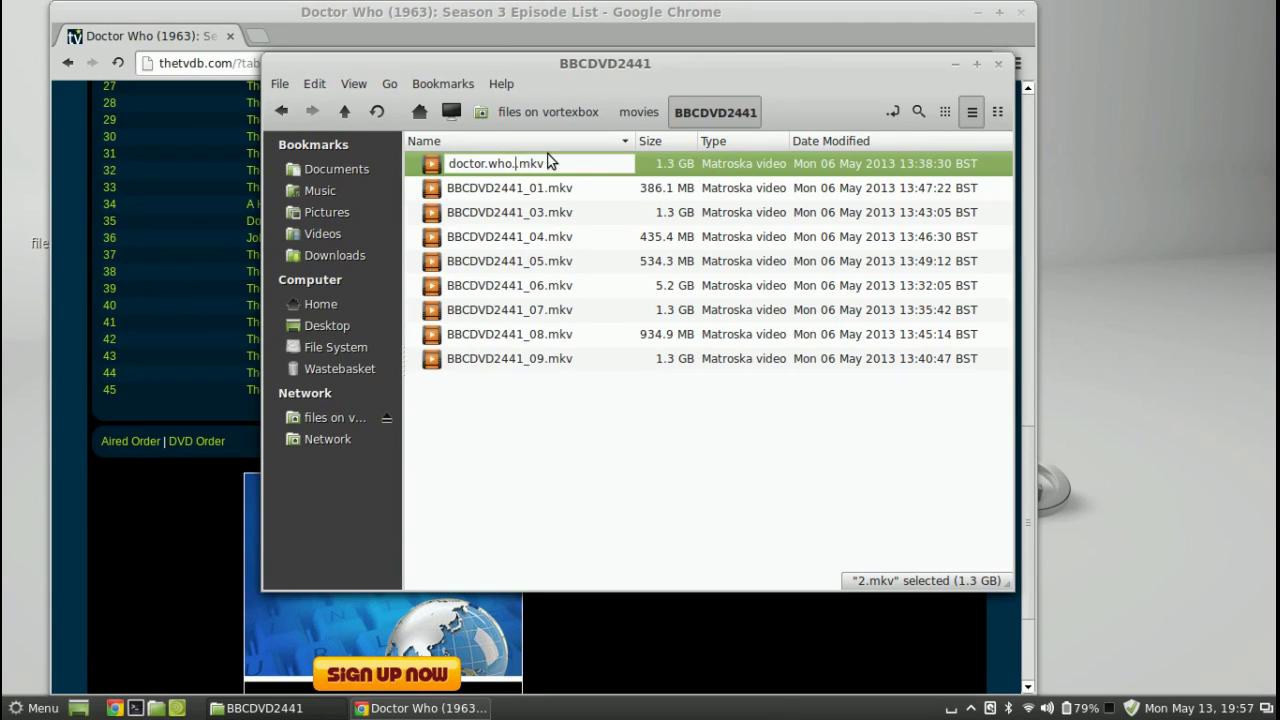
text(.1963.s03e42.the.war)
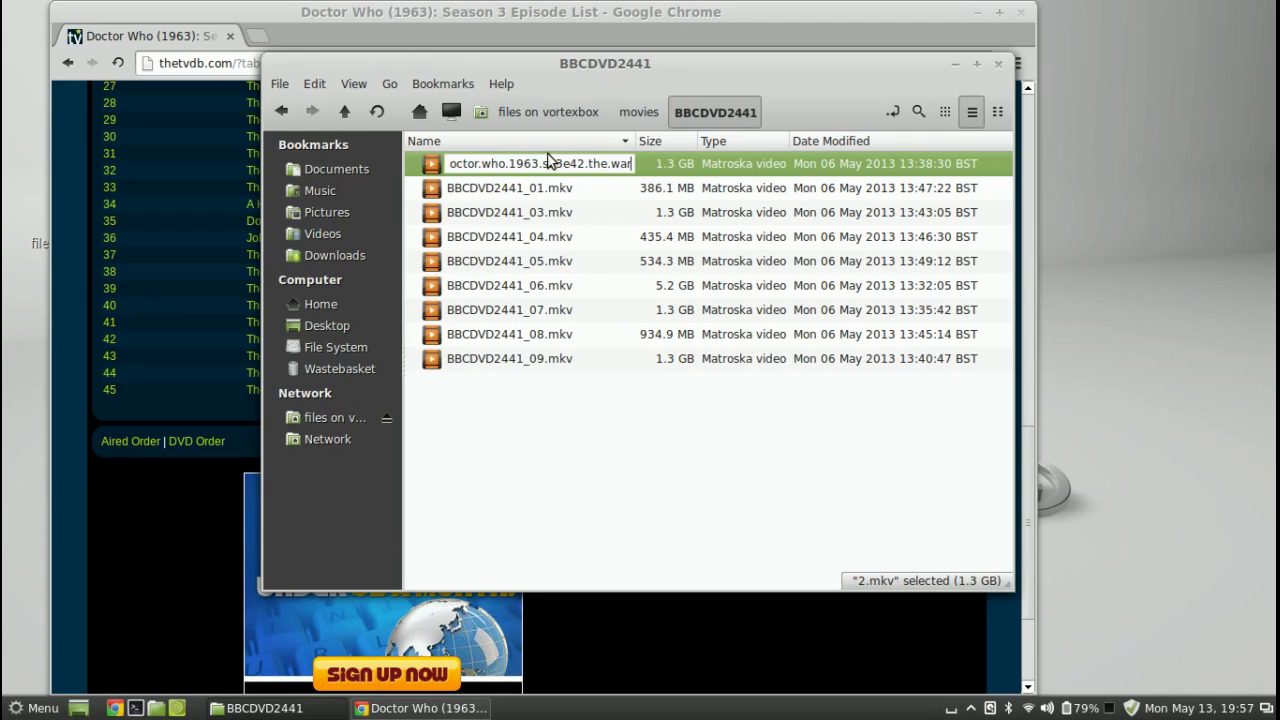
text(.machines)
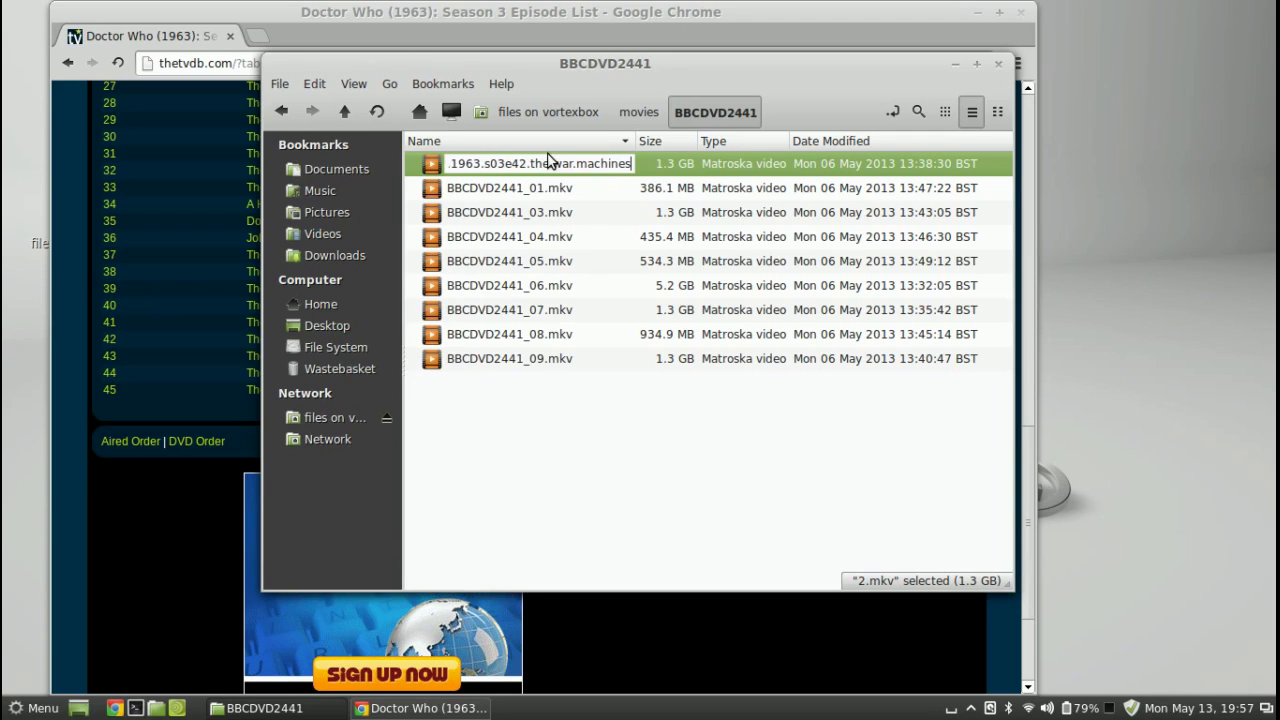
text(.2)
key(Right)
key(Right)
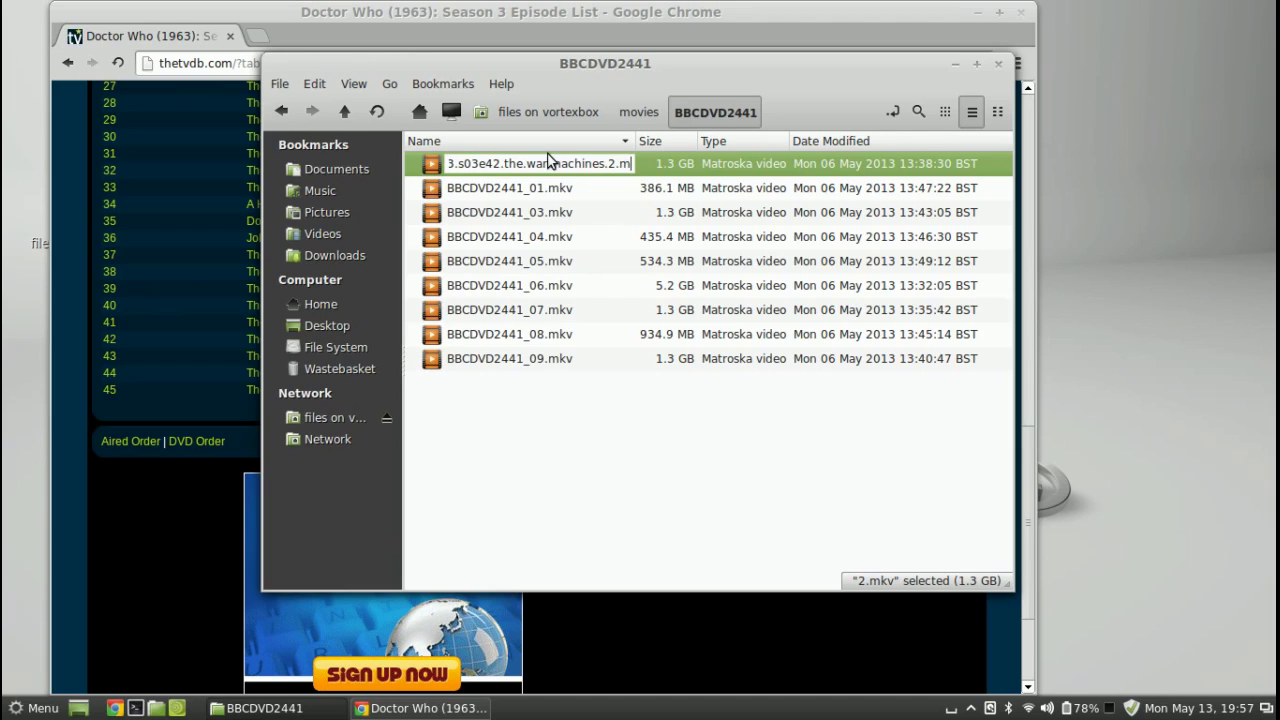
key(Return)
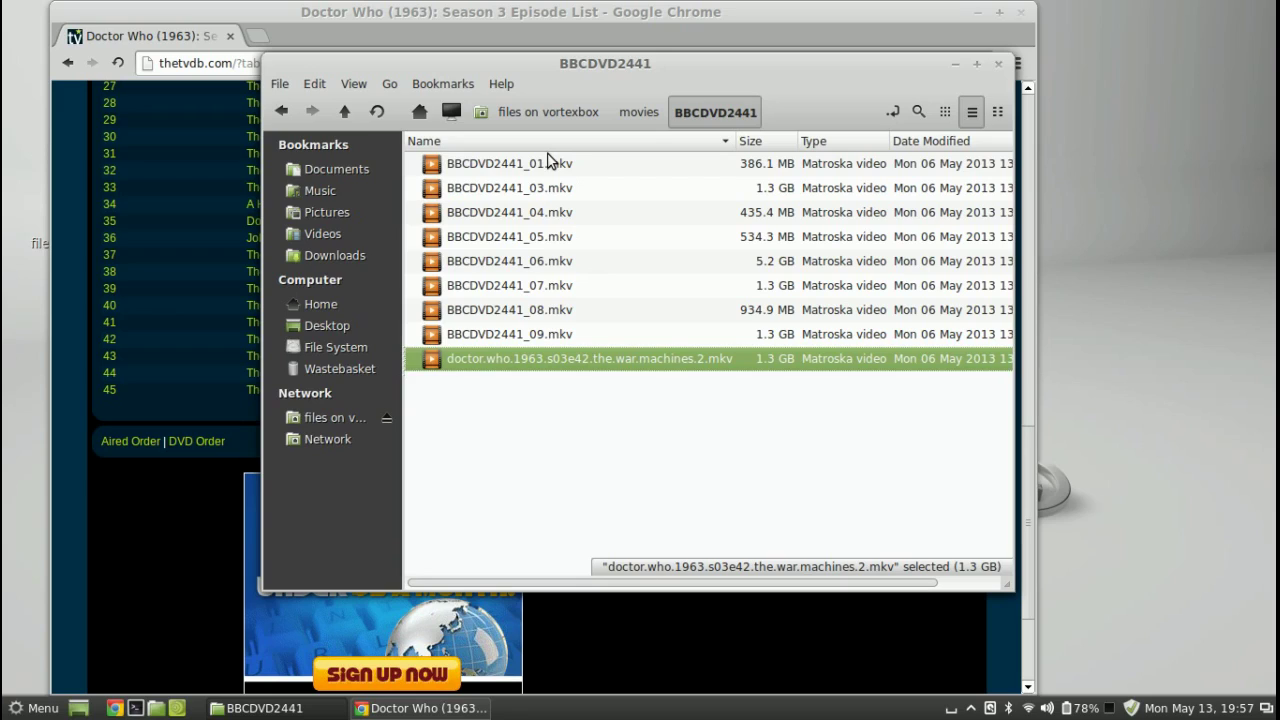
key(F2)
key(ctrl+c)
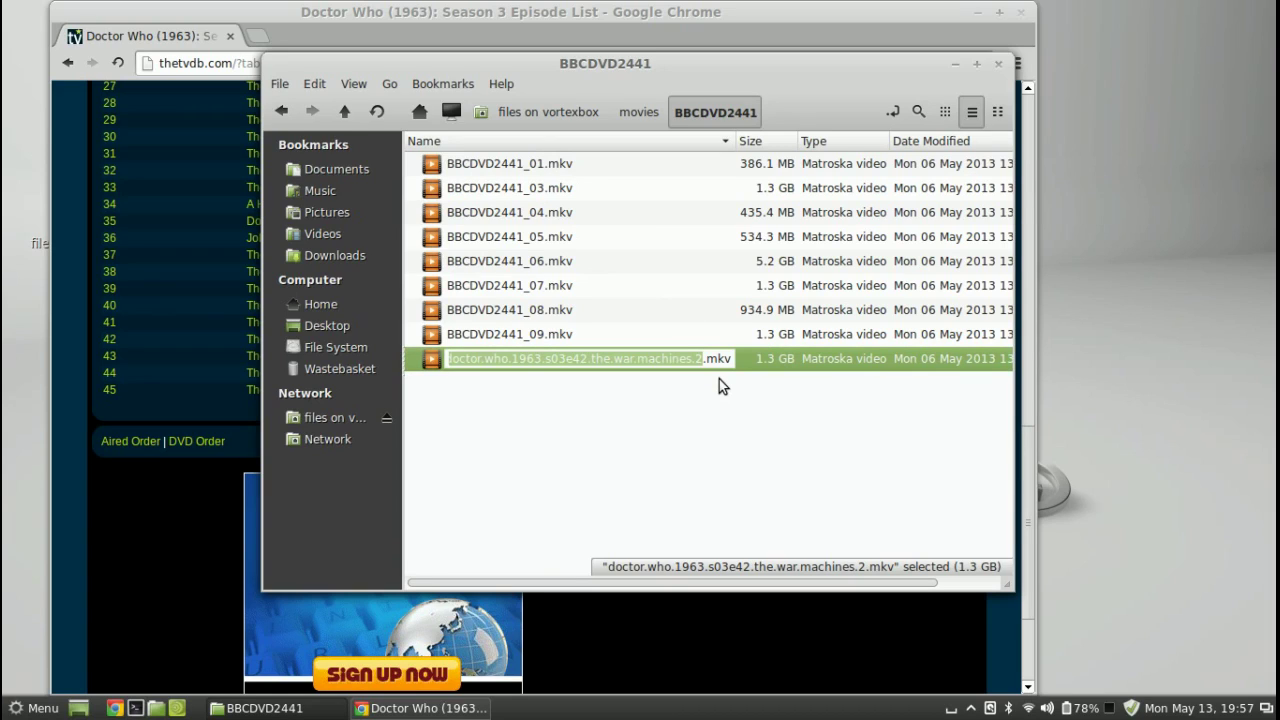
click(705, 413)
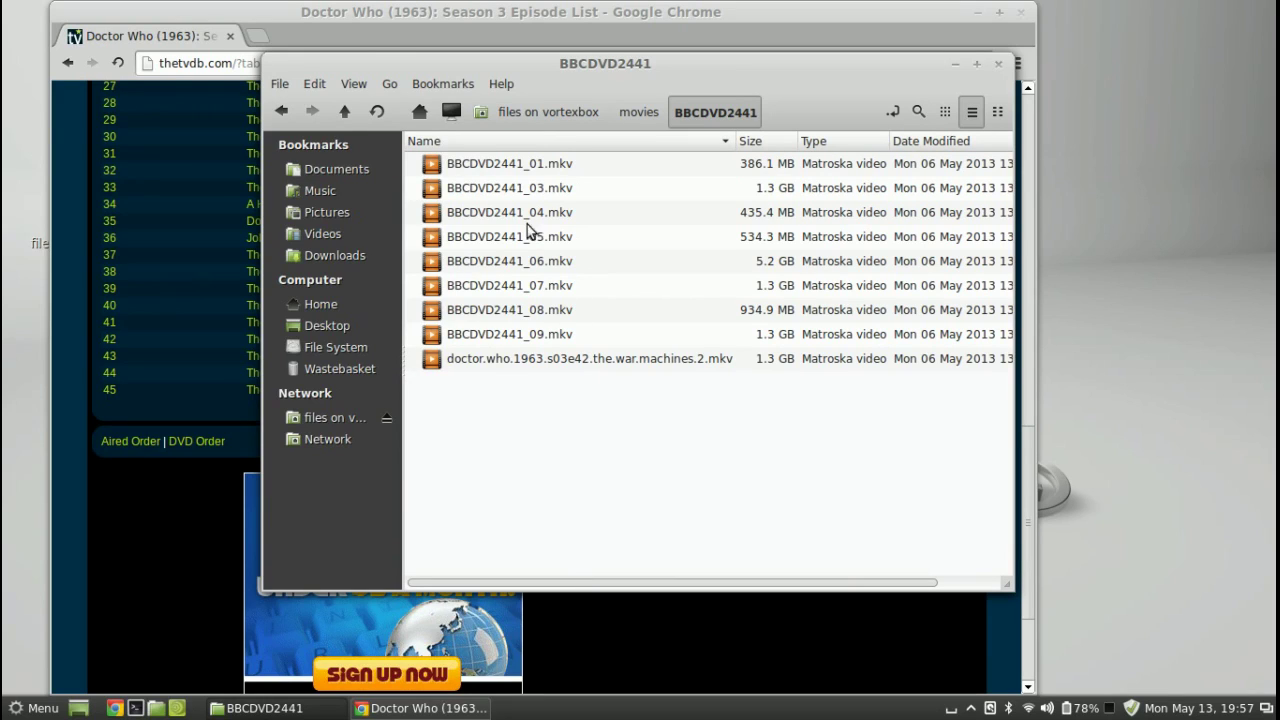
Play BBCDVD2441_03.mkv in the video player to identify which episode it is.
click(515, 187)
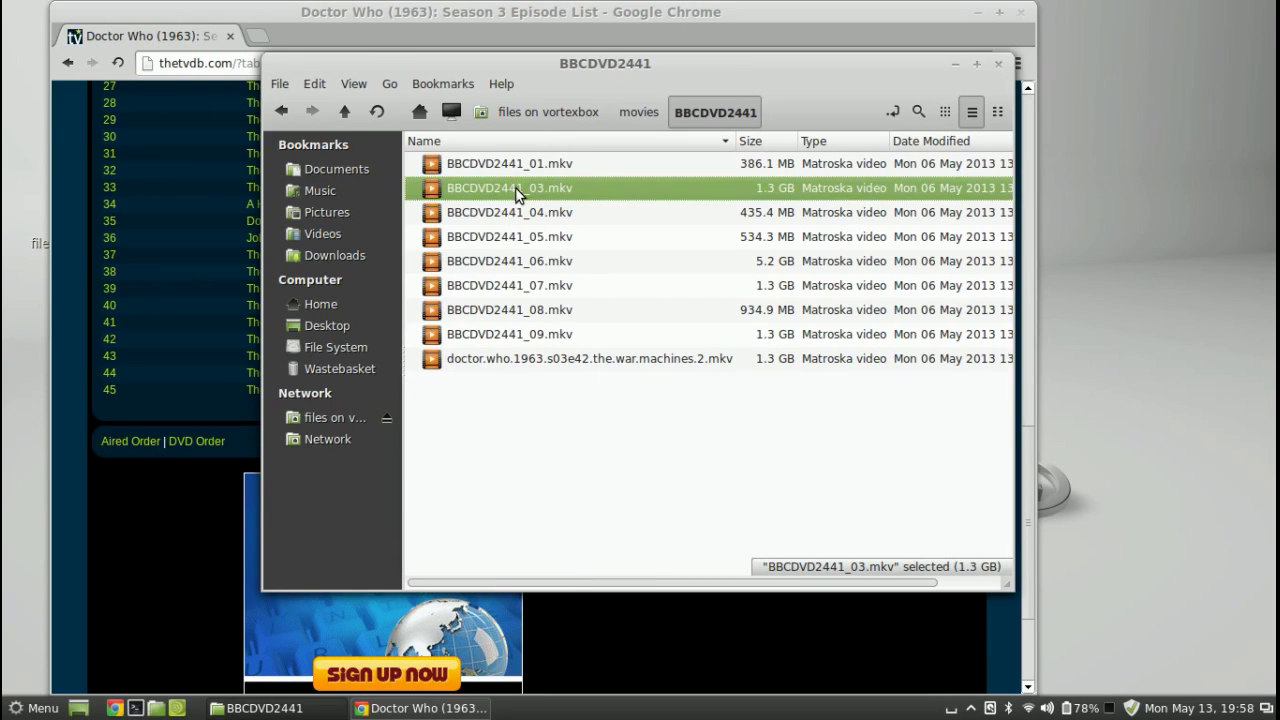
double_click(515, 187)
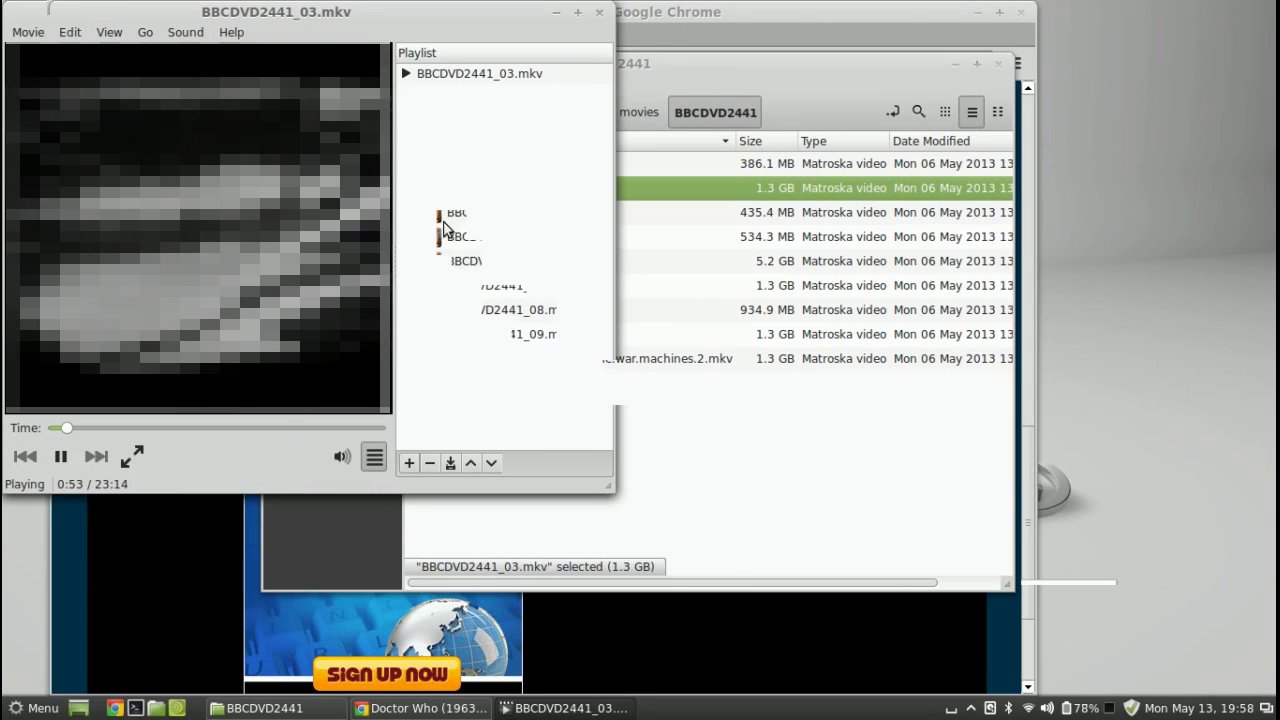
click(497, 191)
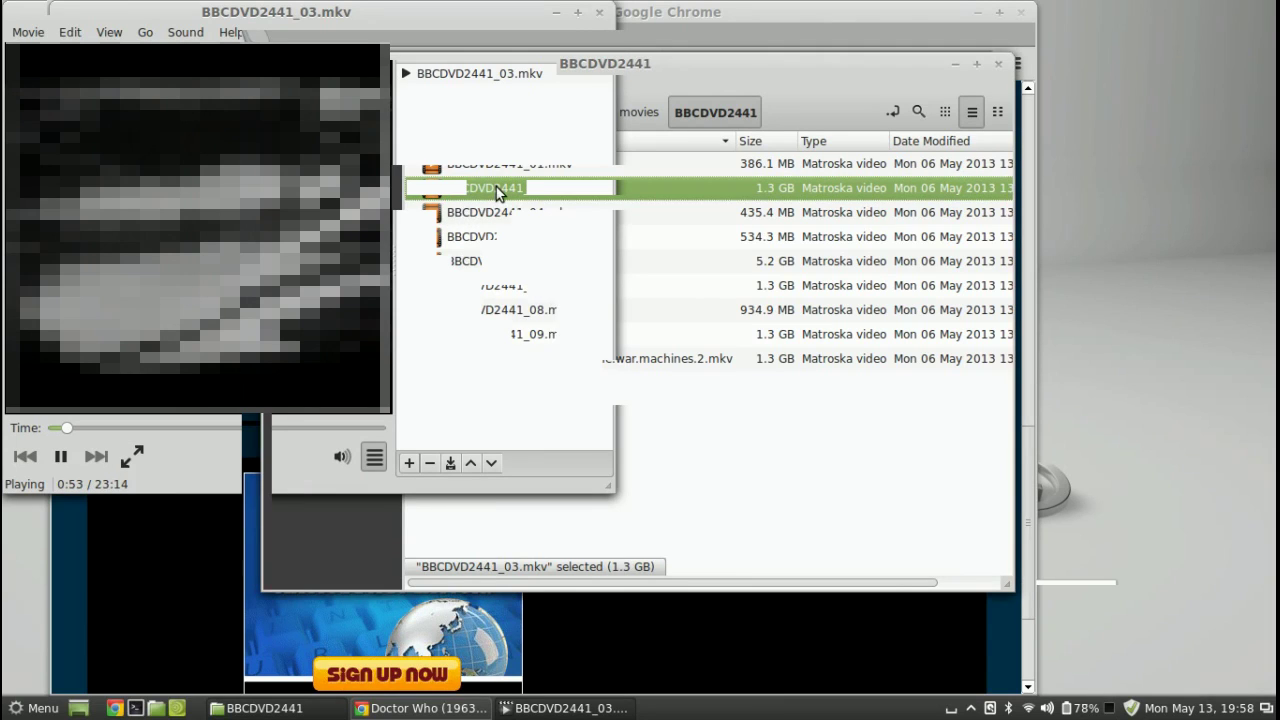
Rename it doctor.who.1963.s03e44.the.war.machines.4.mkv by editing the pasted title name.
key(ctrl+v)
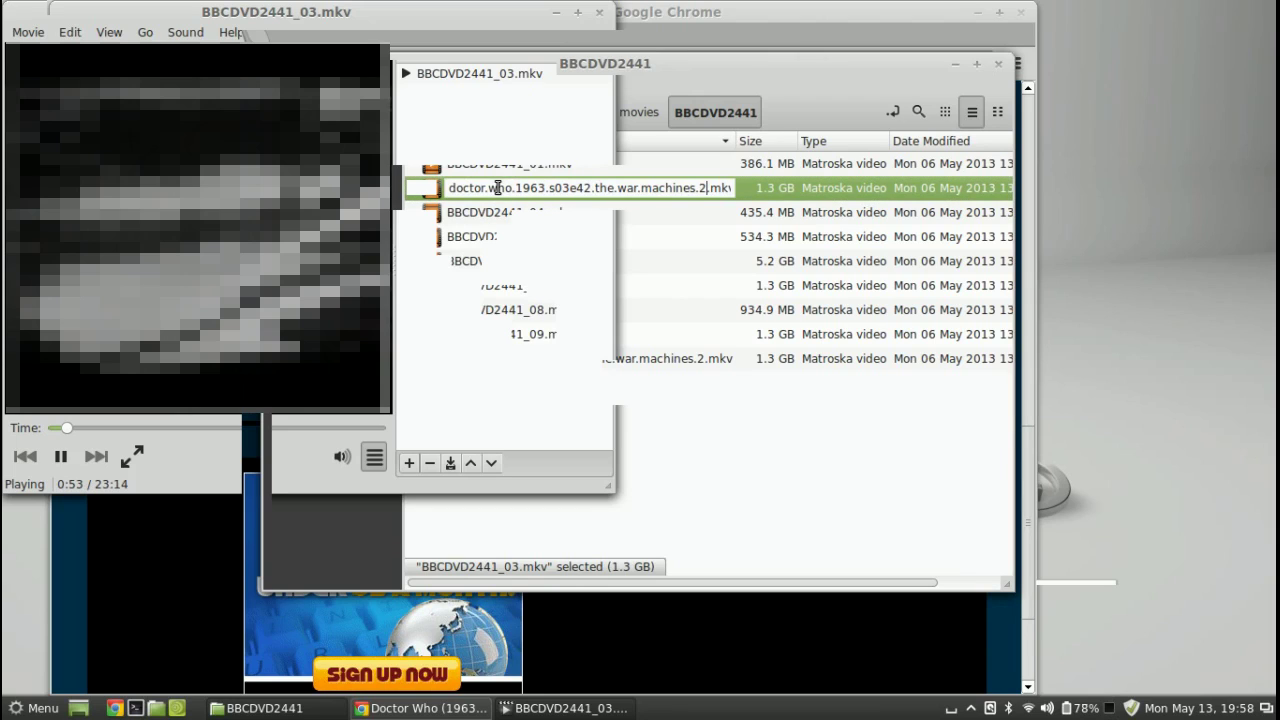
key(BackSpace)
text(4)
click(592, 188)
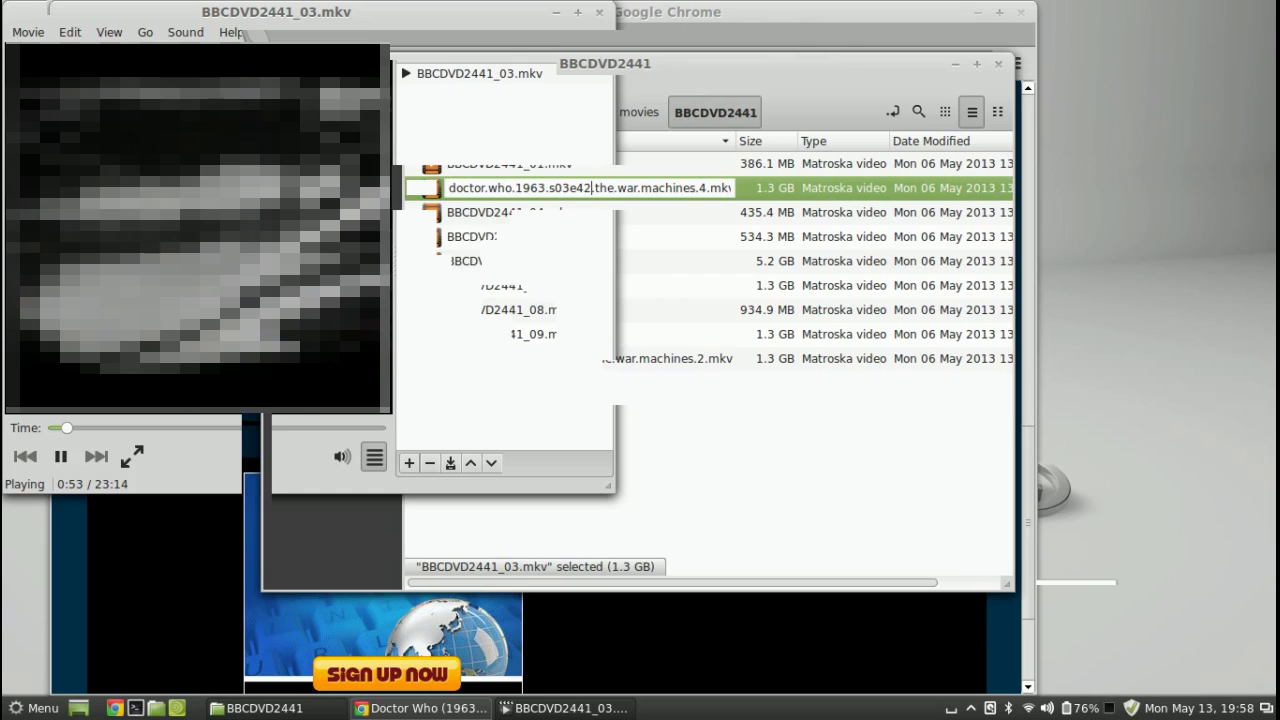
key(Escape)
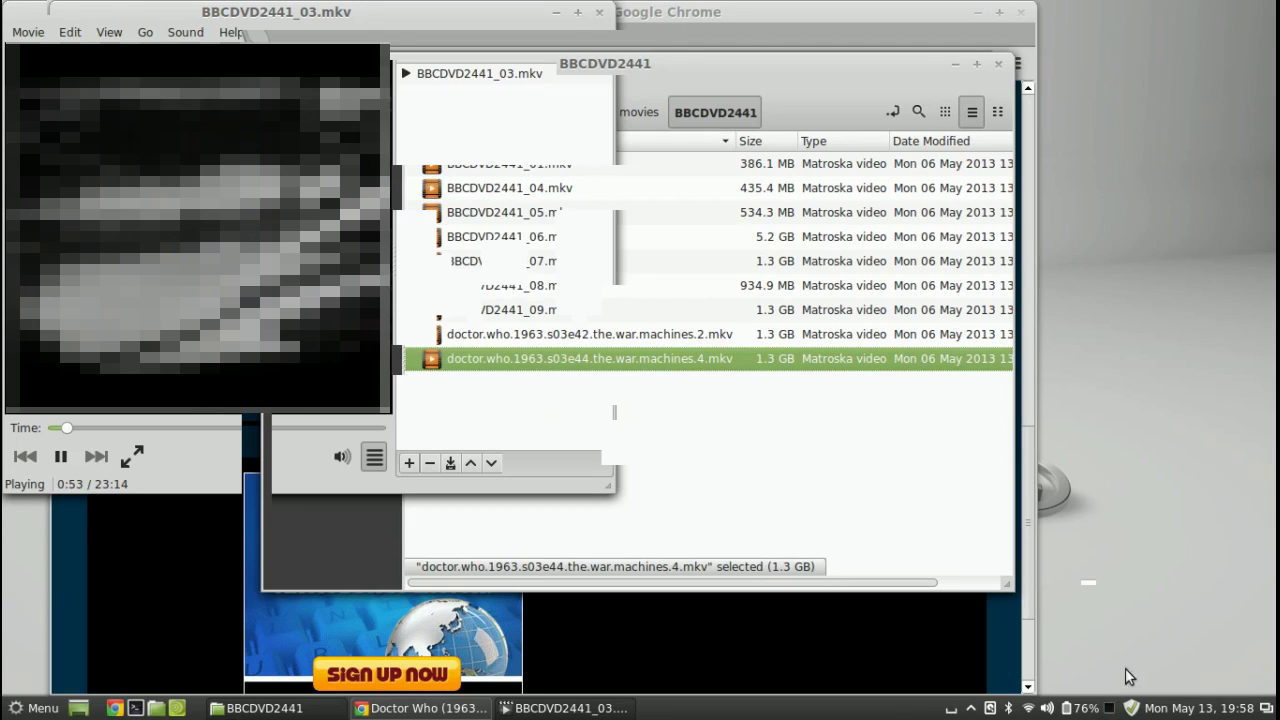
Finish naming the War Machines rips s03e41 and s03e43.the.war.machines.3.mkv, leaving nothing selected.
key(Up)
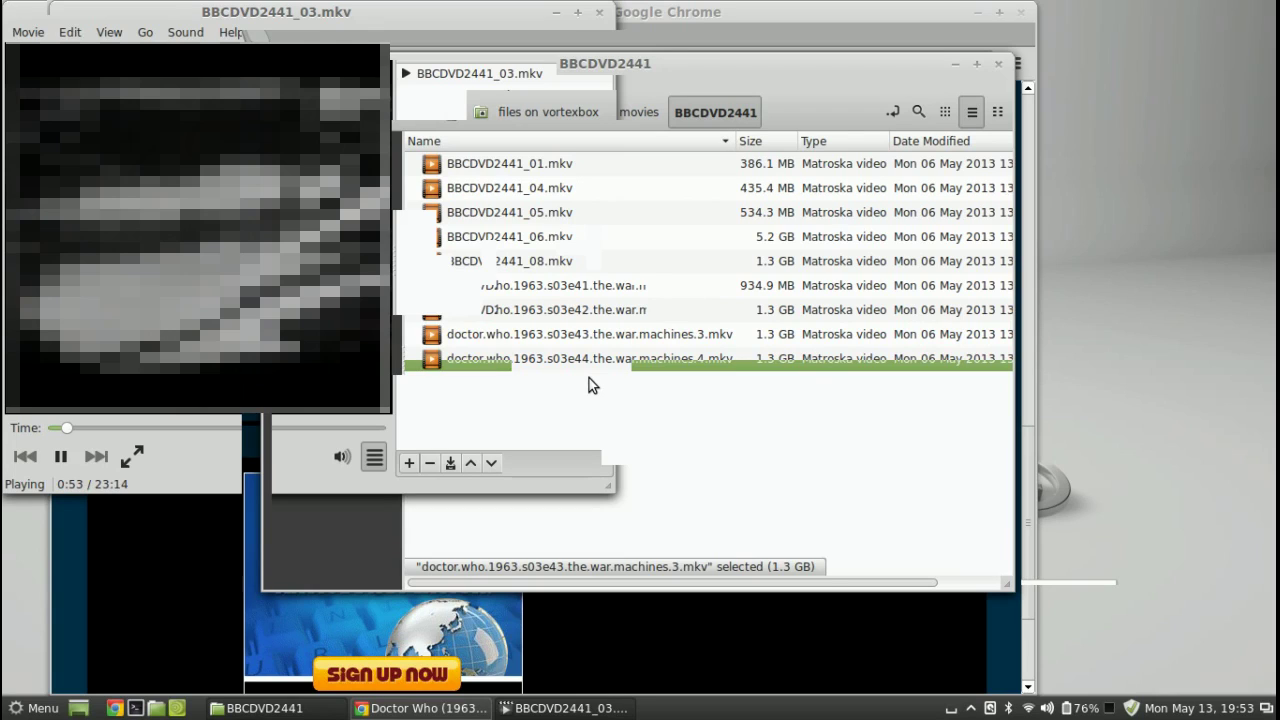
click(589, 378)
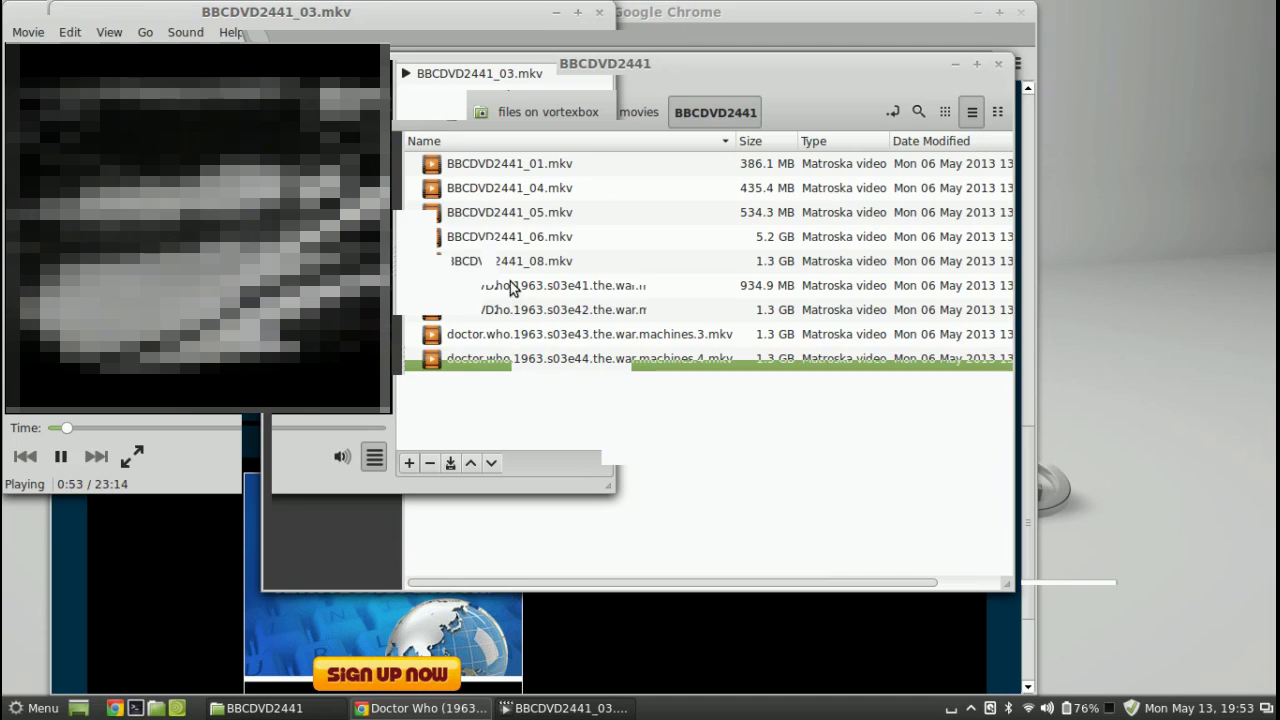
click(567, 362)
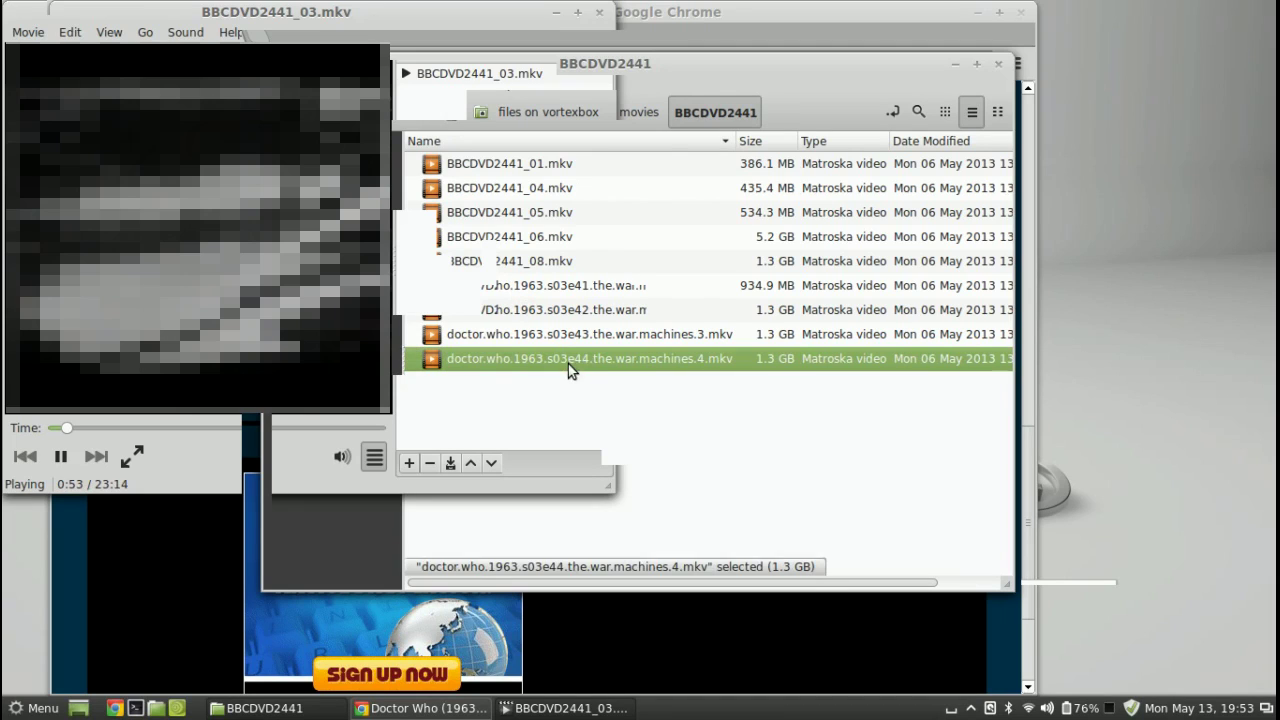
click(580, 386)
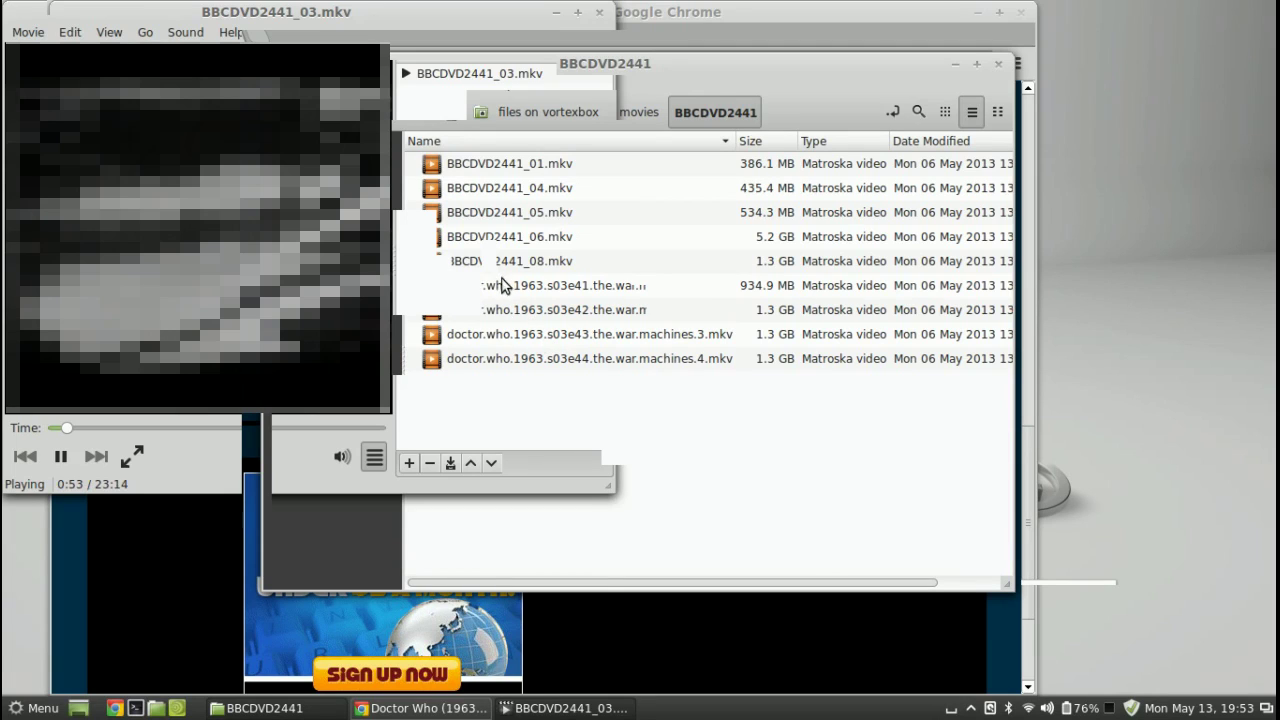
right_click(578, 382)
click(543, 354)
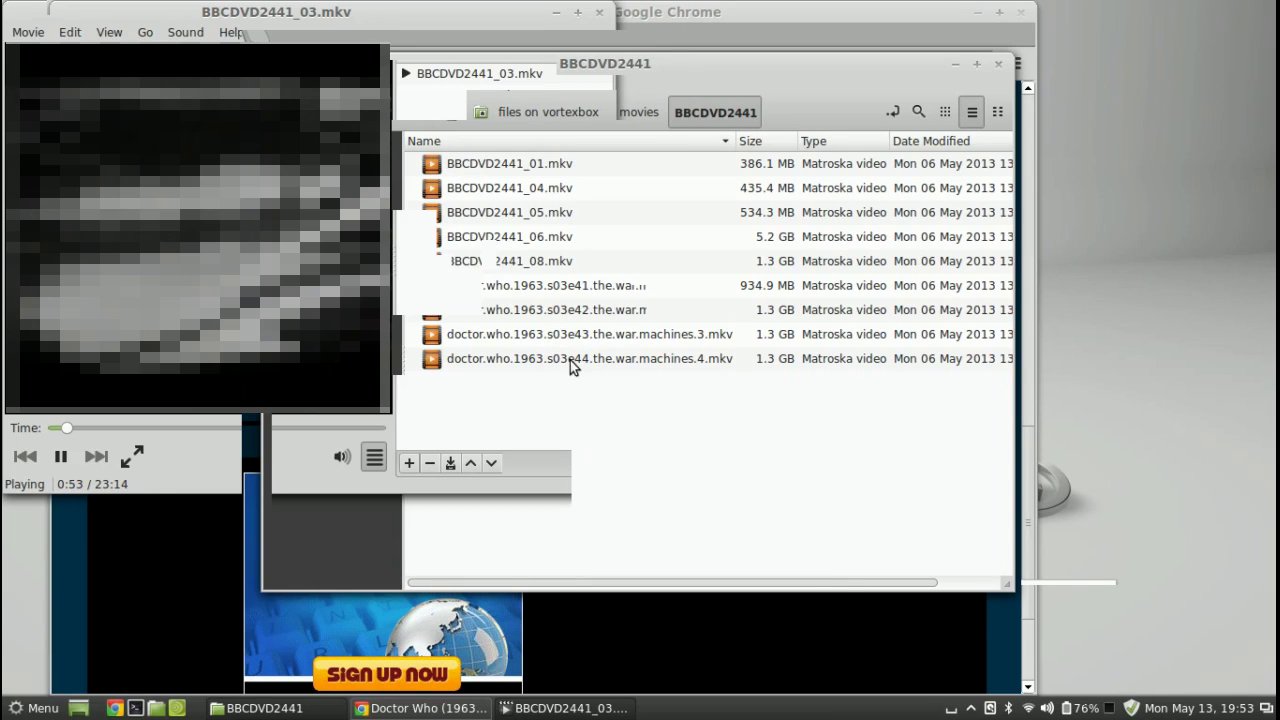
Cut the four War Machines episode files, s03e41 through s03e44.
click(570, 360)
shift+click(628, 290)
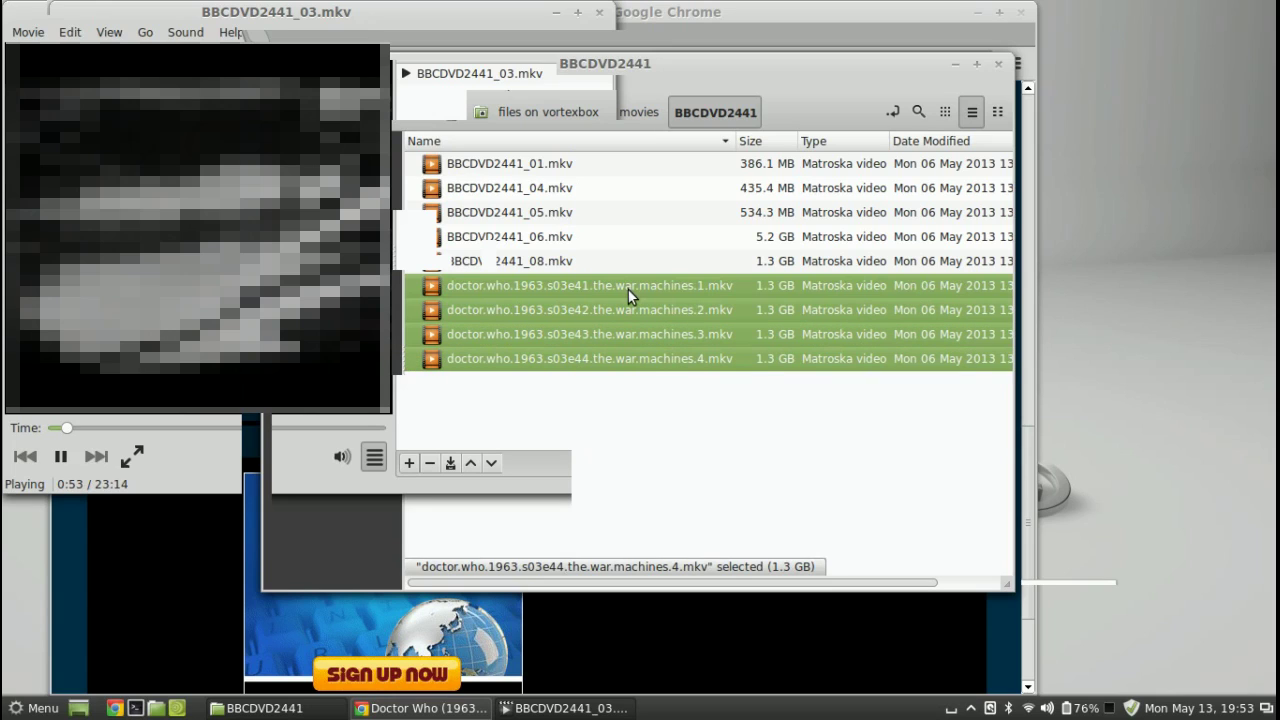
right_click(628, 290)
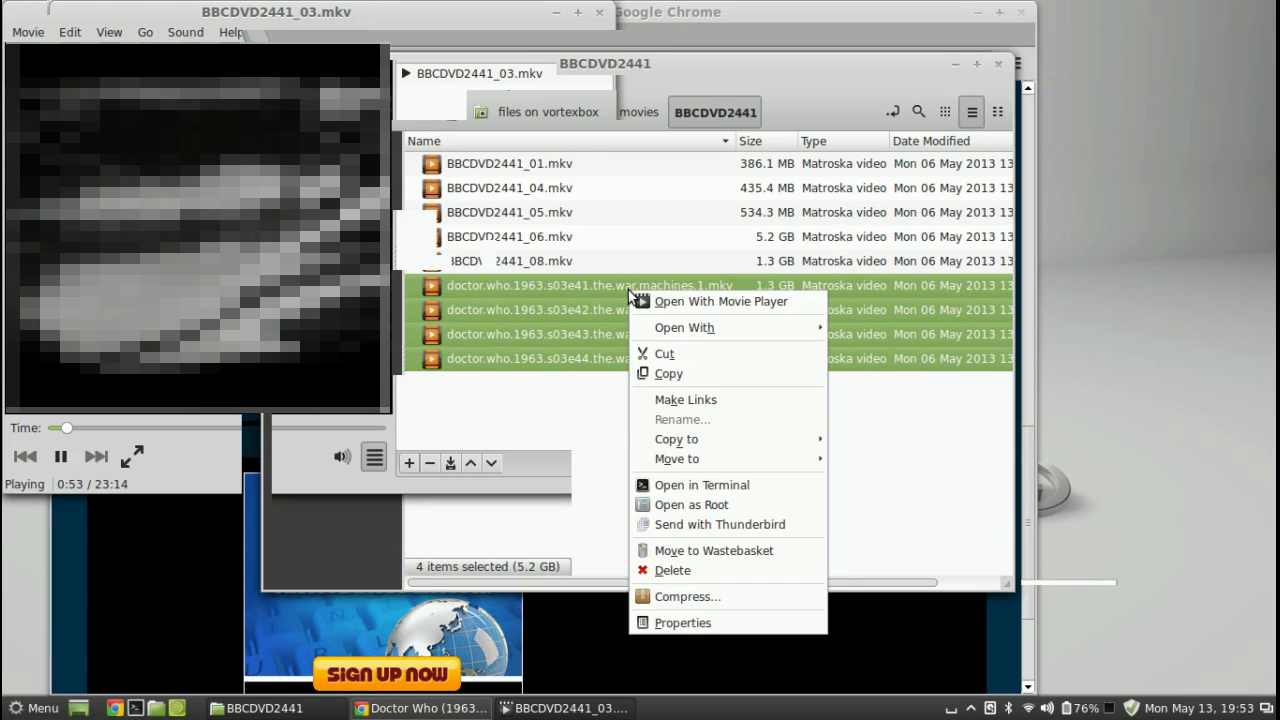
click(664, 354)
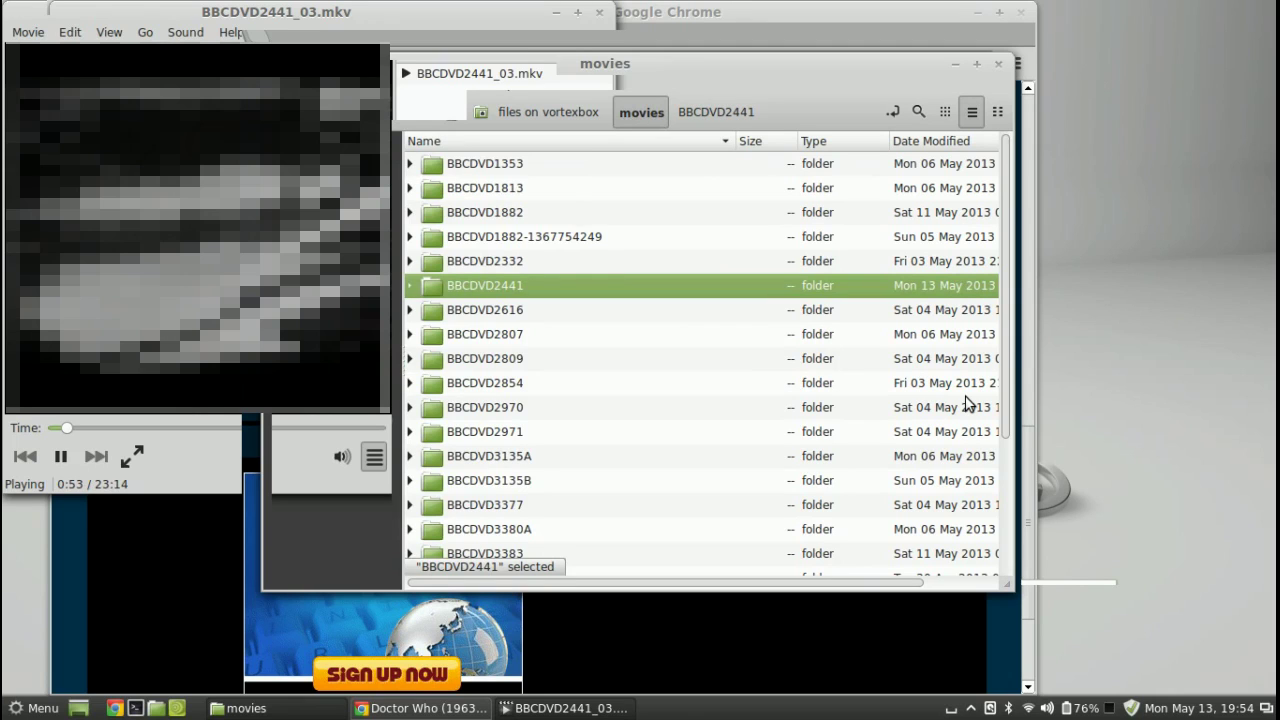
Paste the four War Machines episodes into movies > doctor.who > Season 3.
scroll(968, 402, down, 5)
click(513, 418)
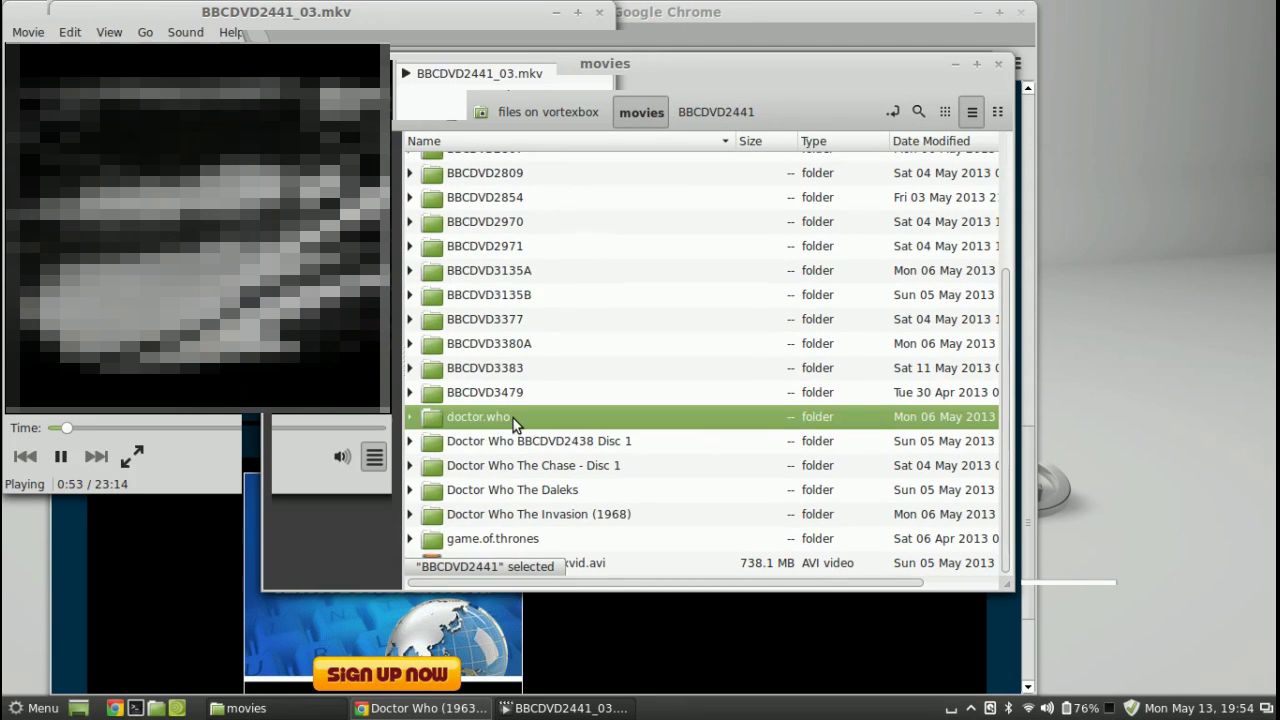
double_click(513, 418)
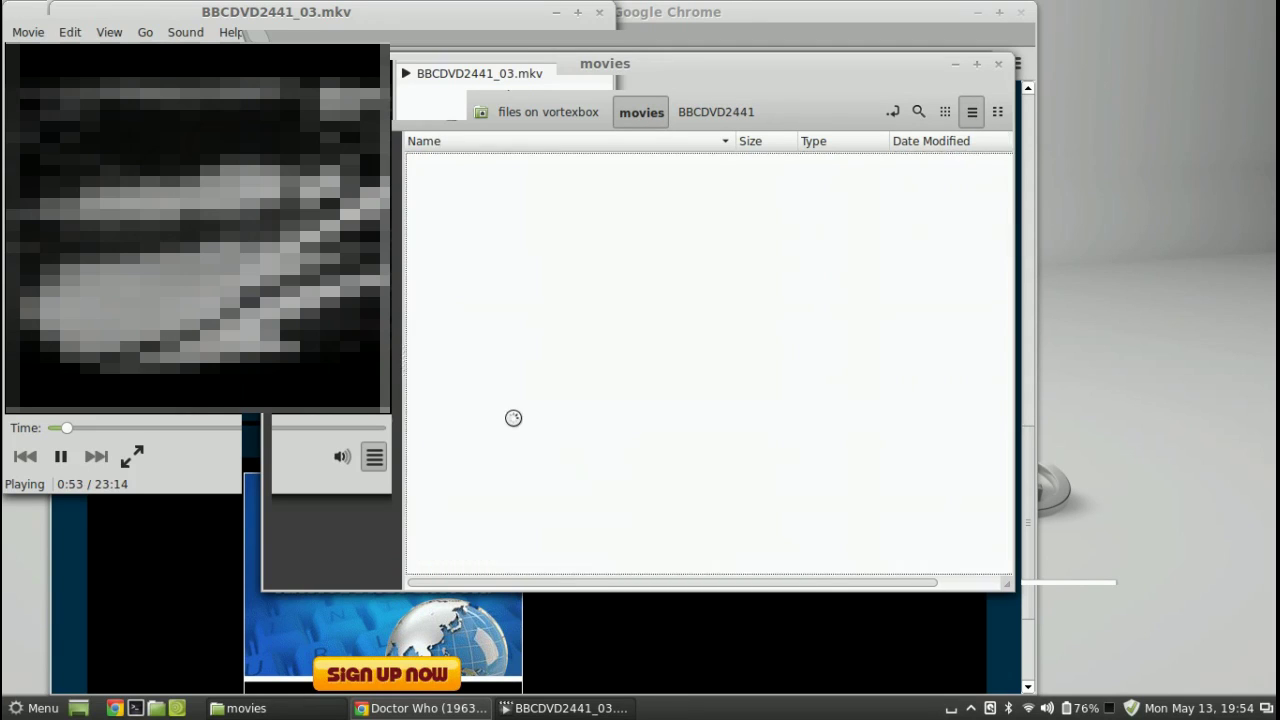
double_click(484, 220)
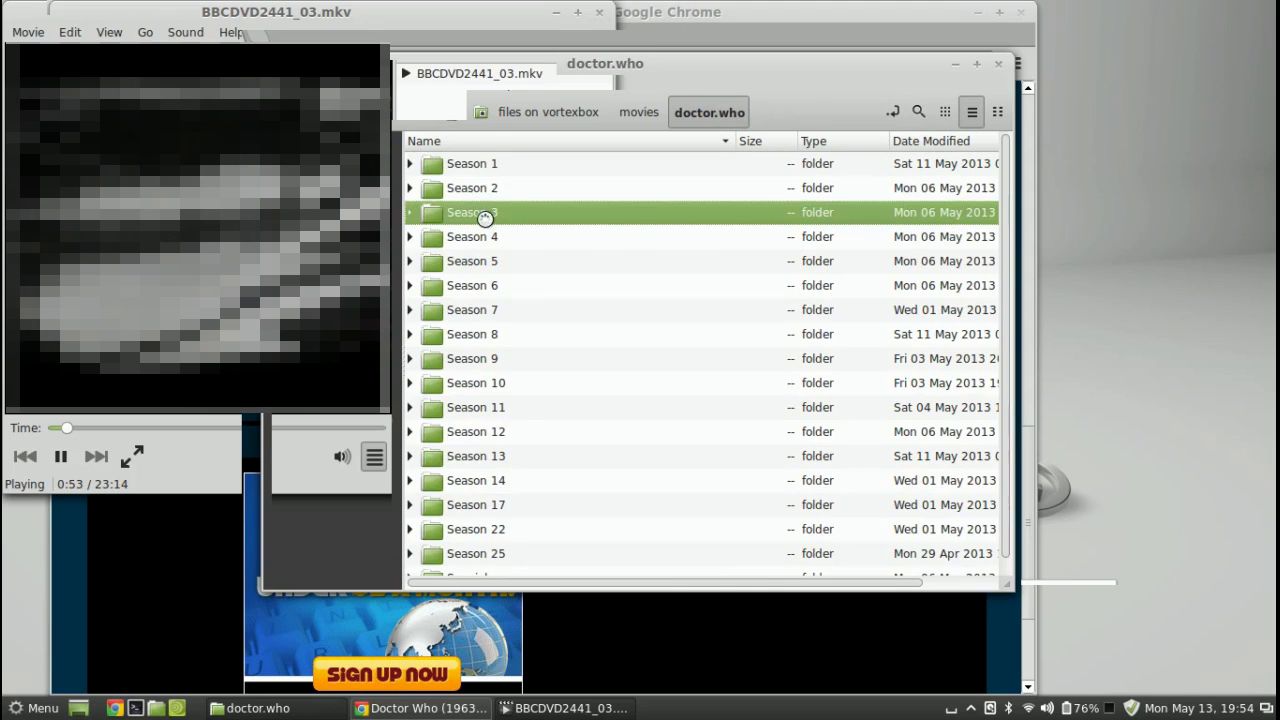
right_click(520, 381)
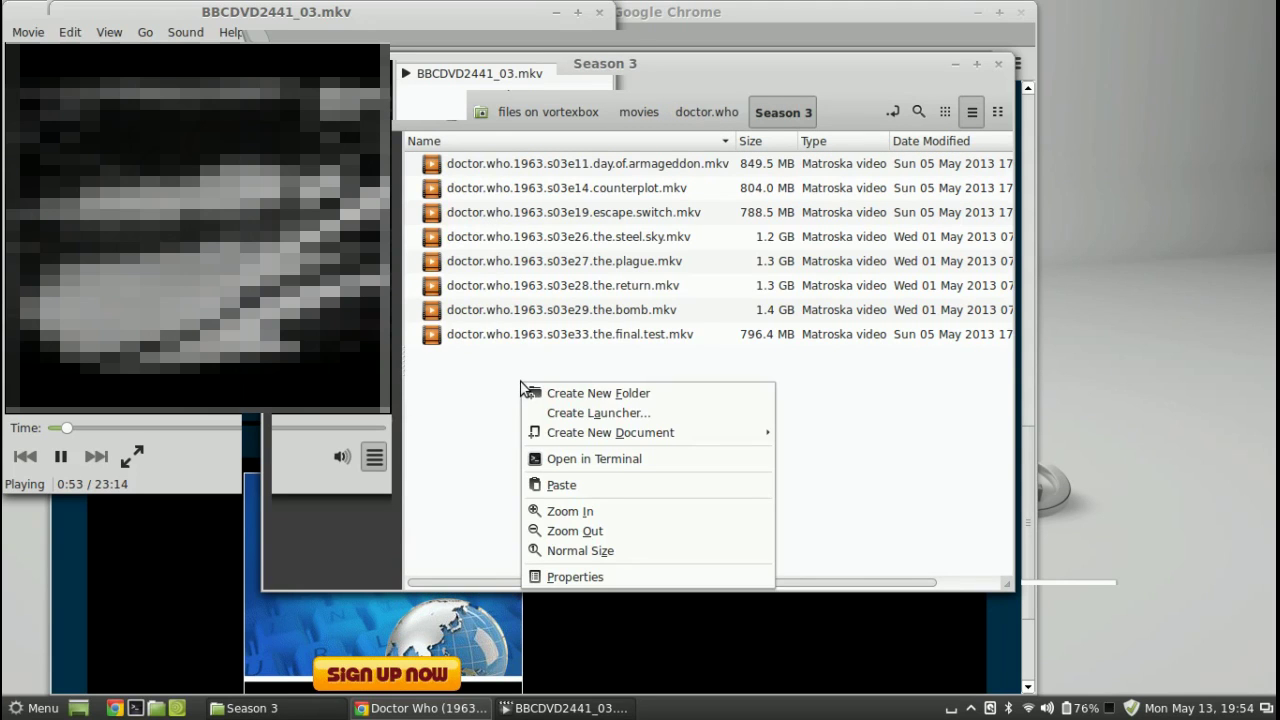
click(563, 485)
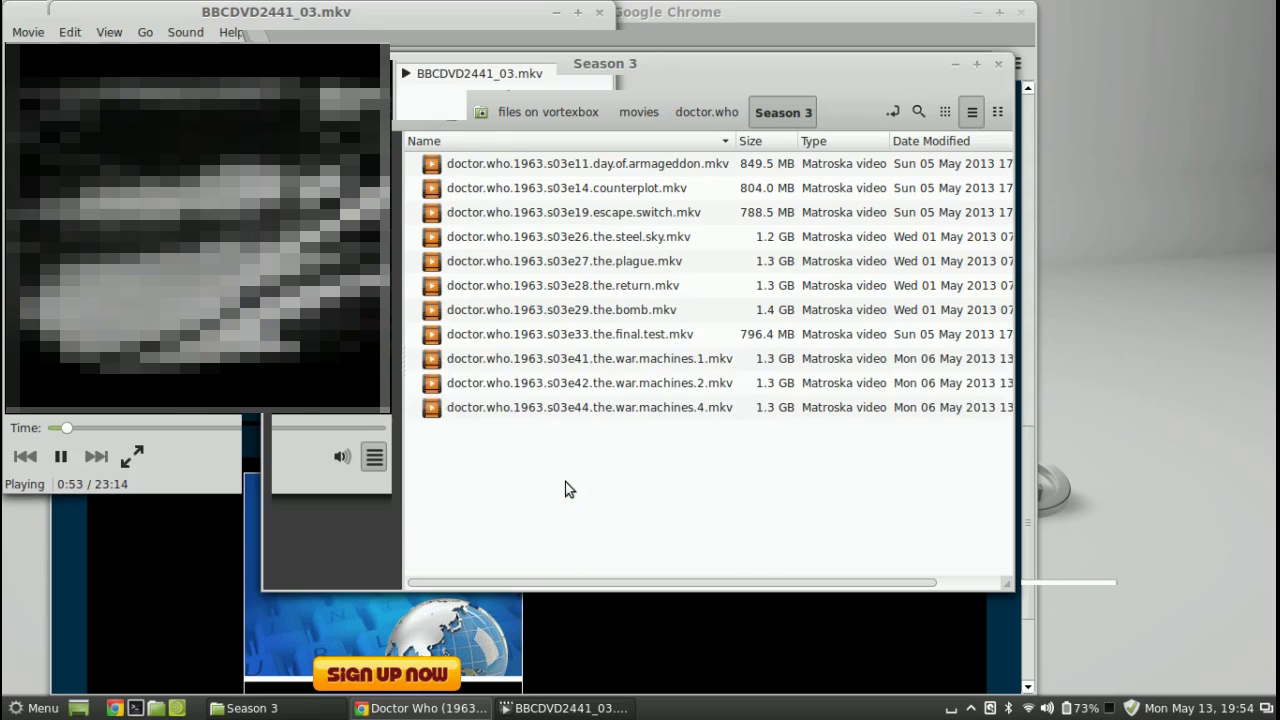
click(616, 489)
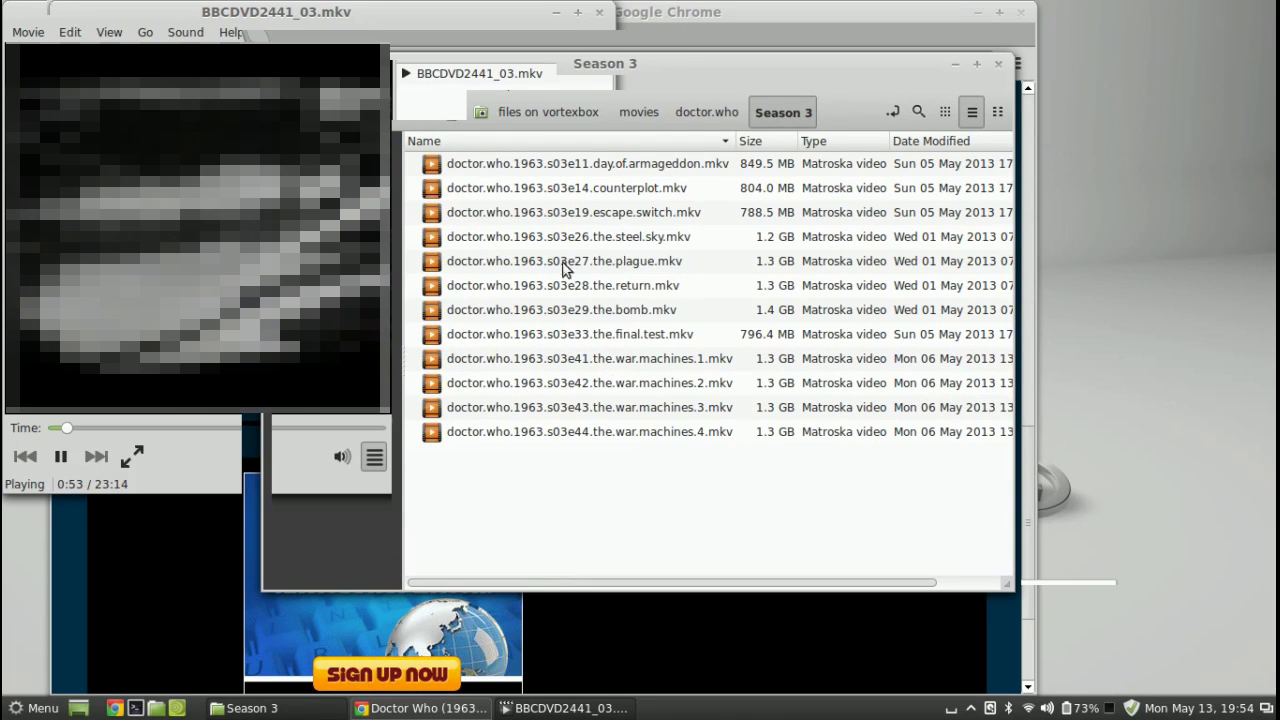
Check that BBCDVD2441 holds only five leftover rip files, then return to movies.
click(697, 112)
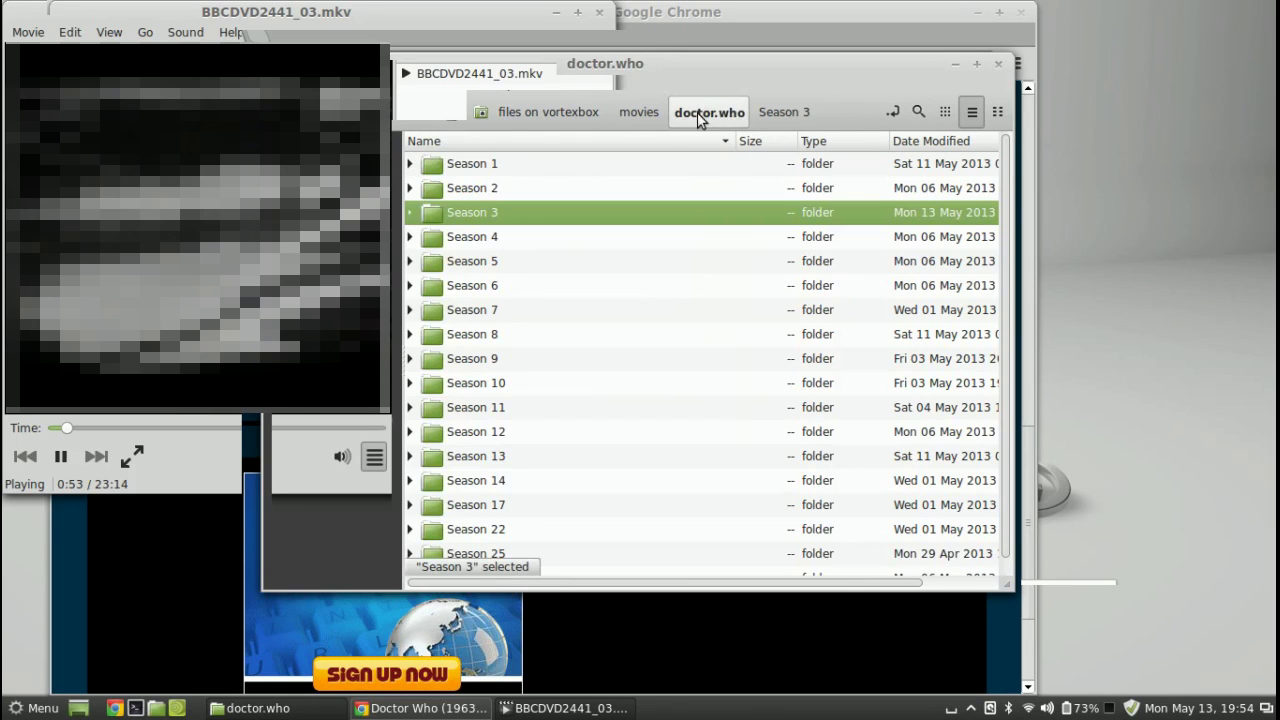
click(652, 113)
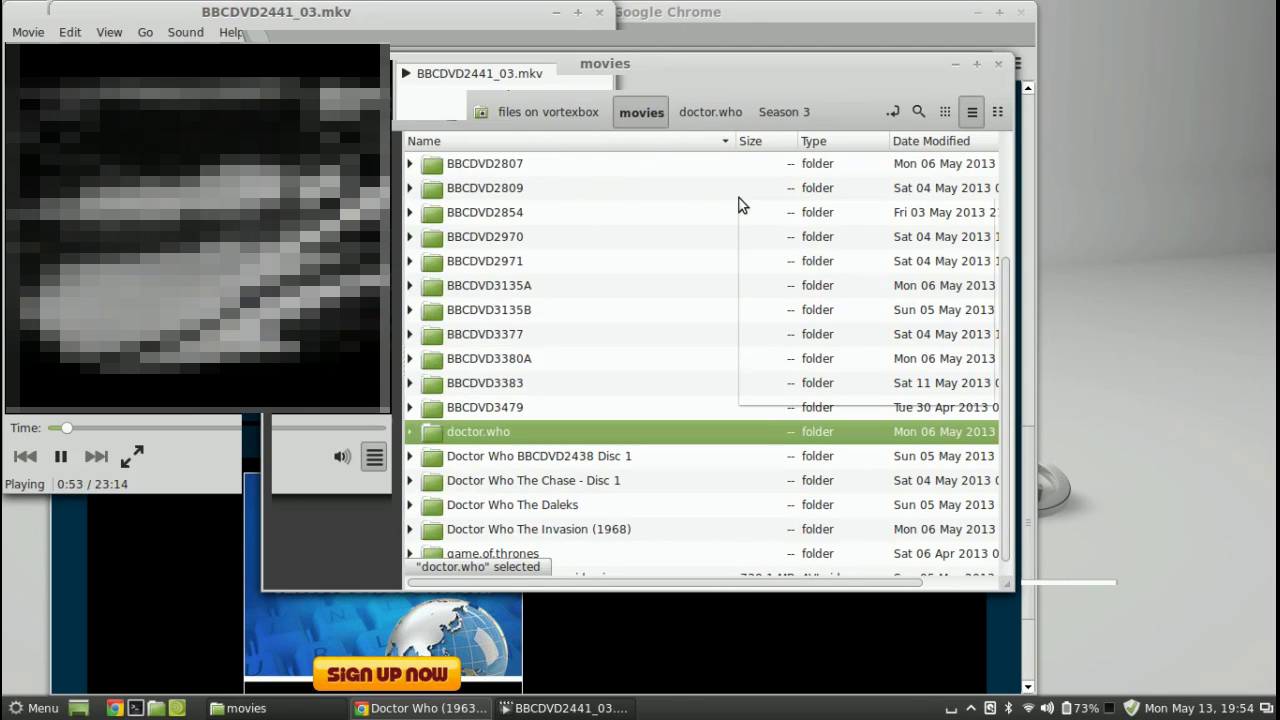
right_click(739, 198)
click(674, 236)
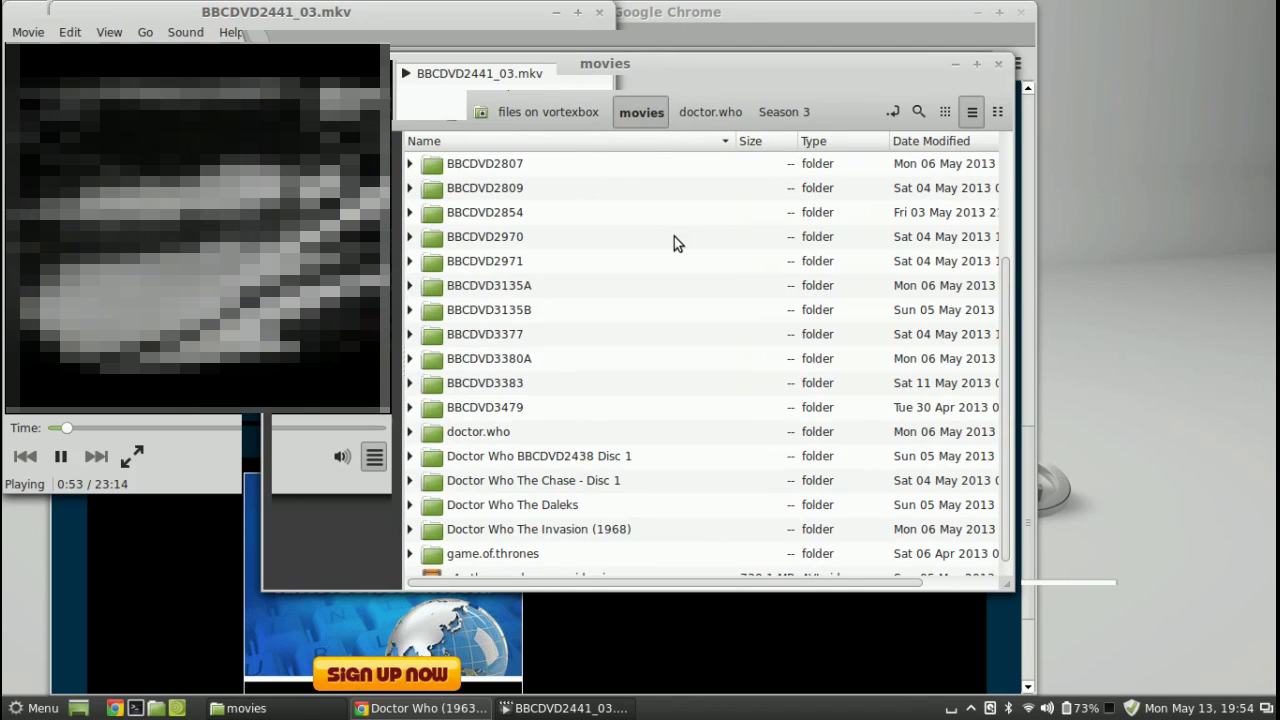
scroll(674, 236, up, 3)
scroll(620, 248, down, 1)
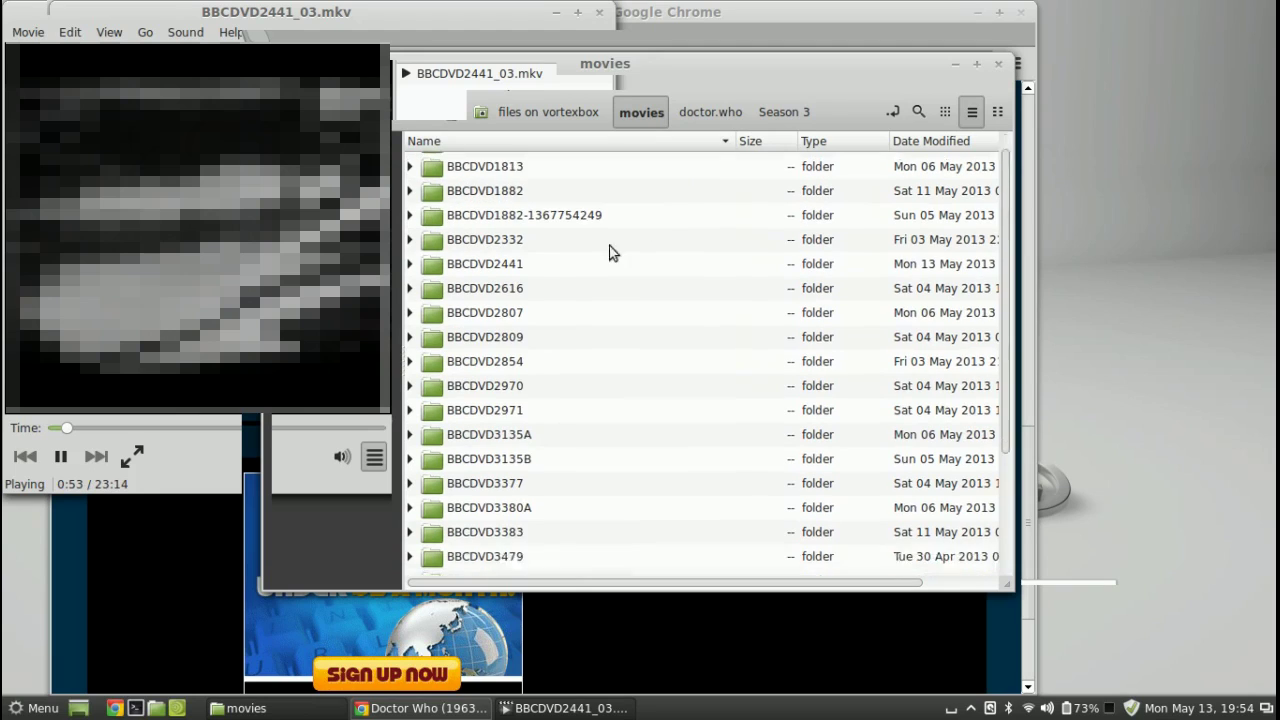
click(510, 230)
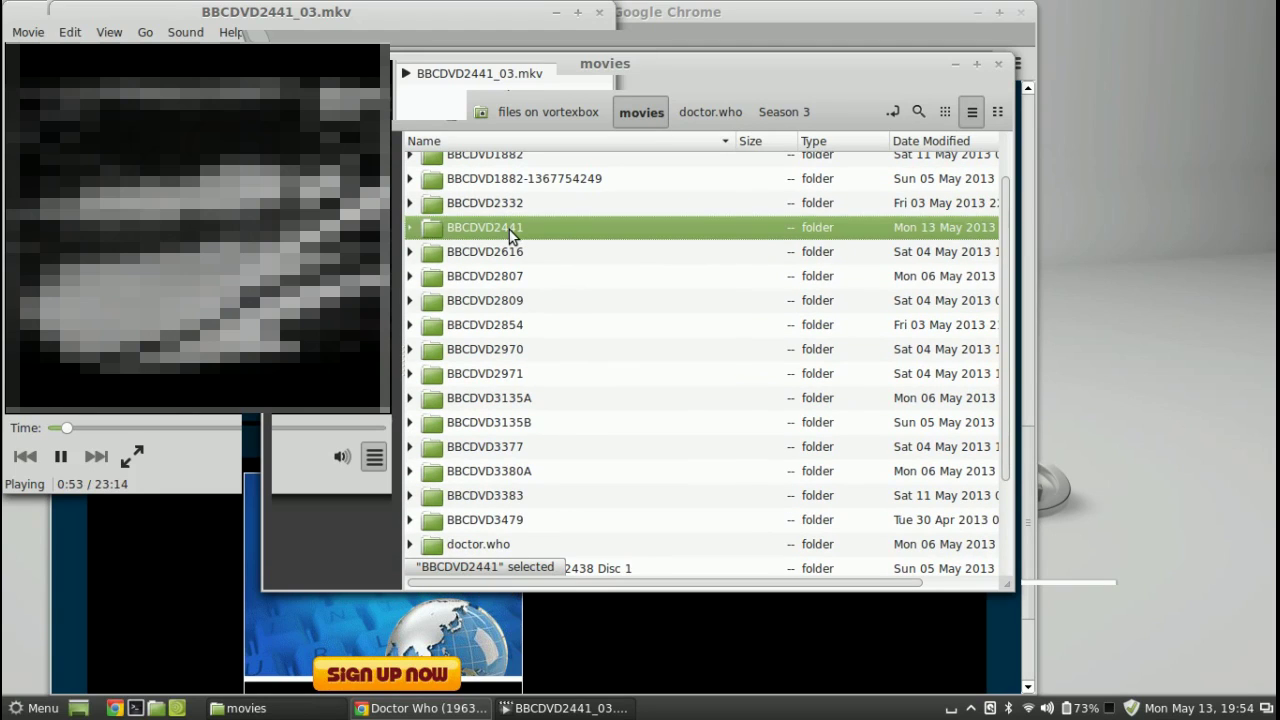
double_click(509, 230)
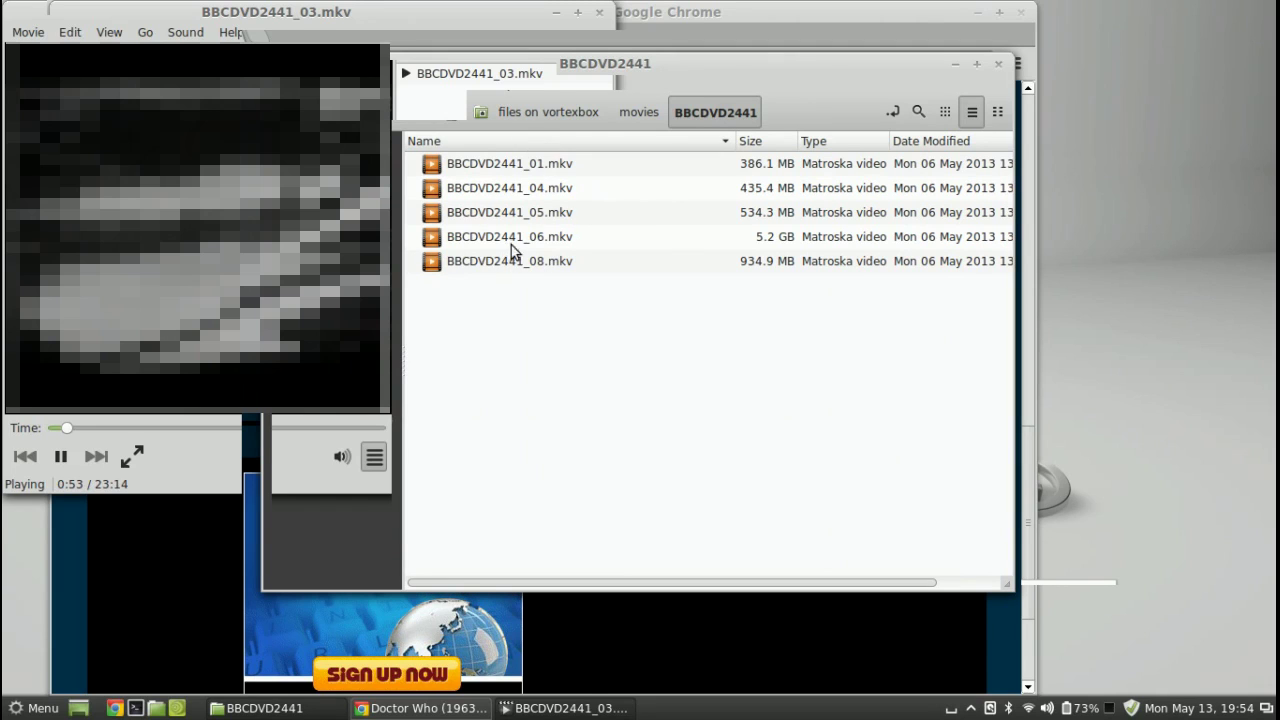
click(640, 114)
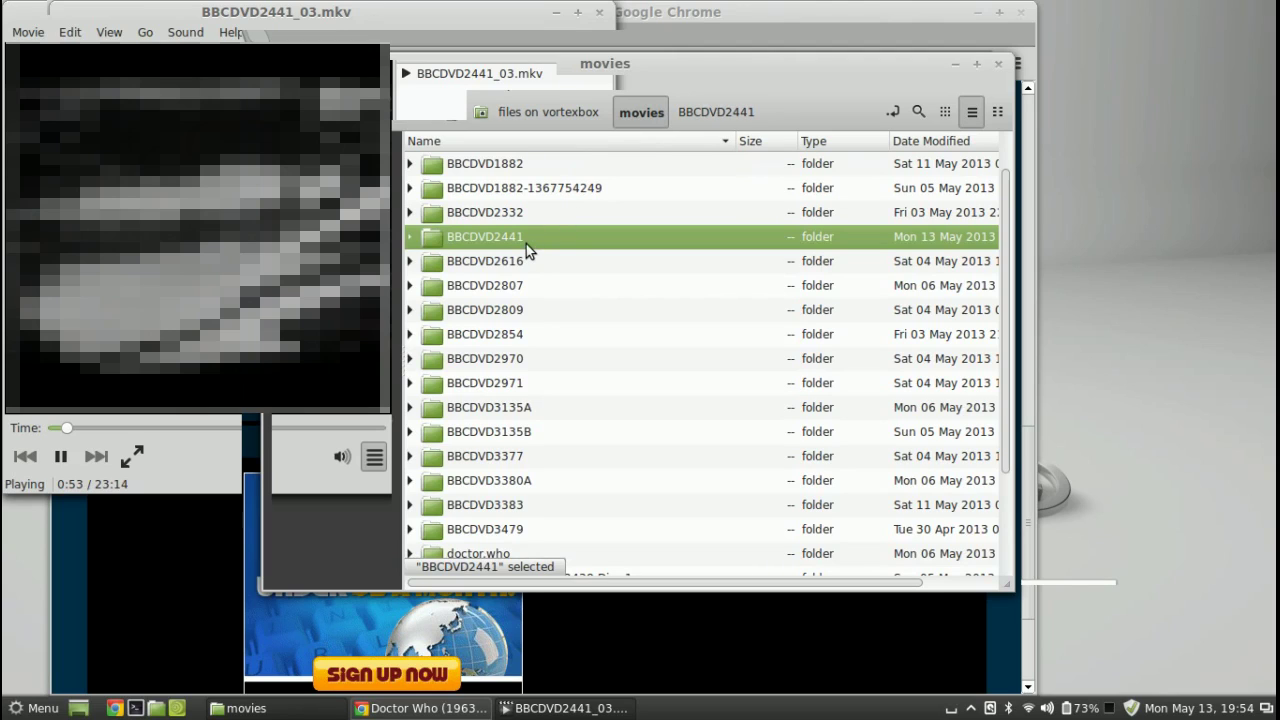
Permanently delete the BBCDVD2441 folder with Shift+Delete and confirm.
key(shift+Delete)
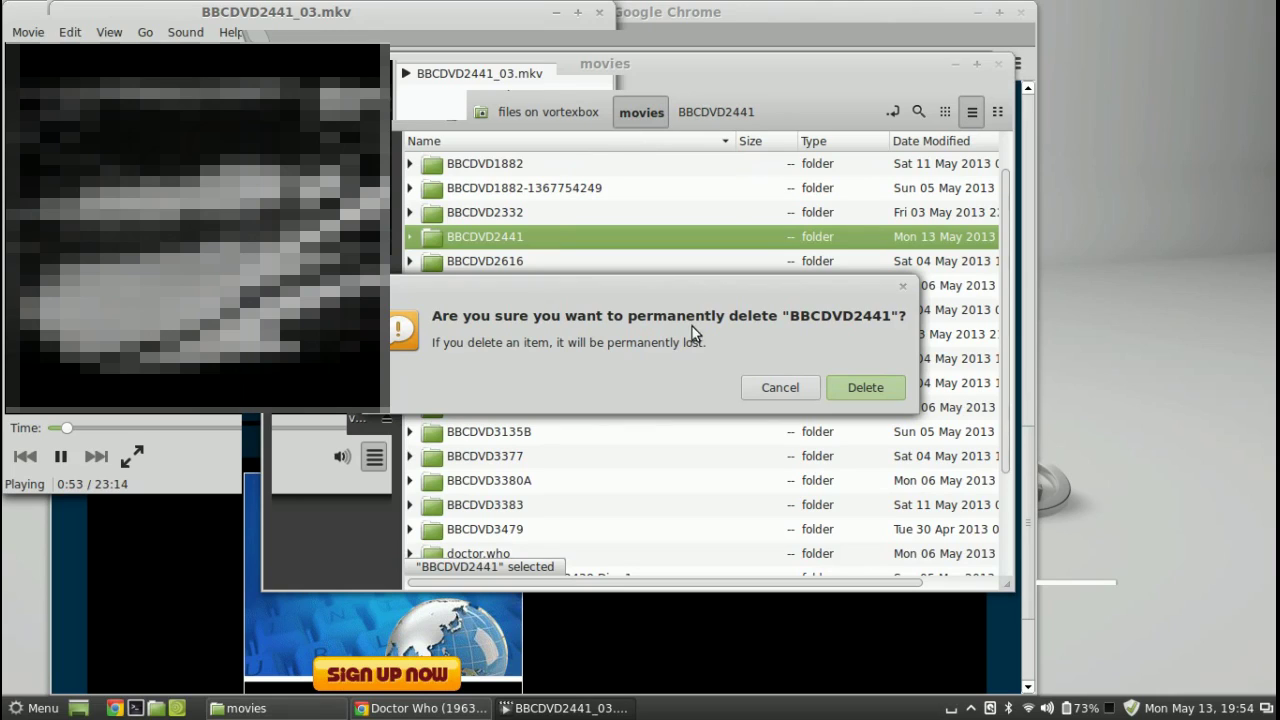
click(849, 391)
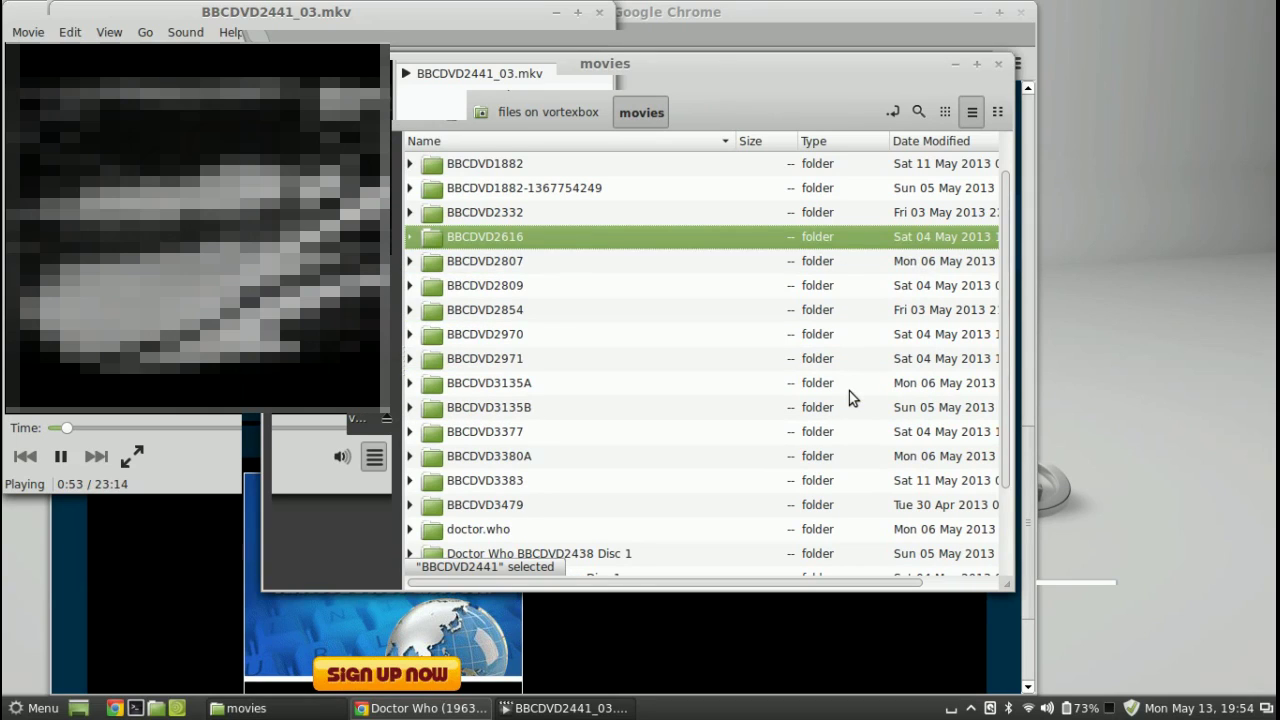